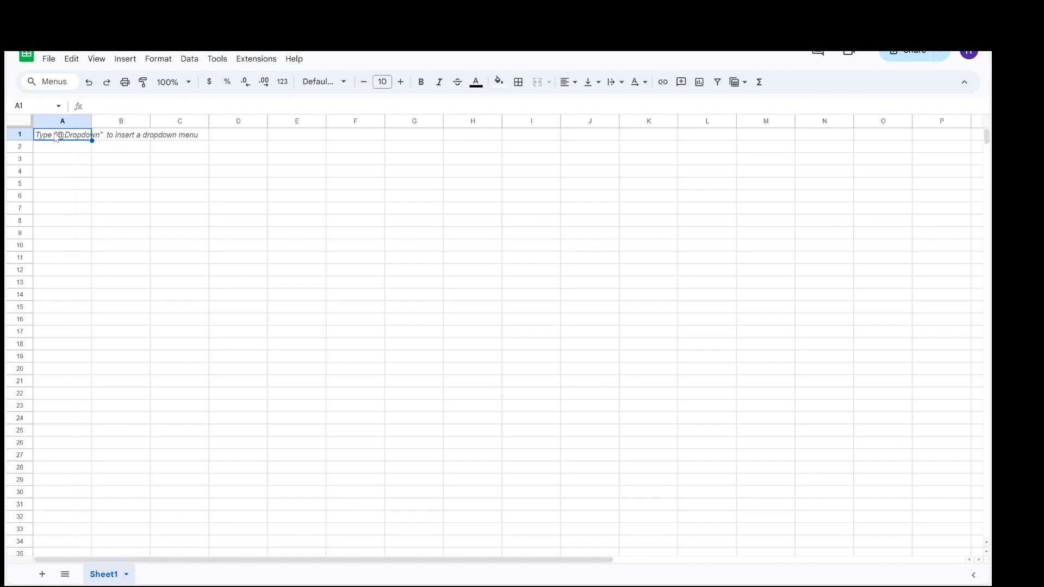
- Enter Sunny with 8 in A1:B1 and Rainy with 6 in A2:B2
type("Sunny")
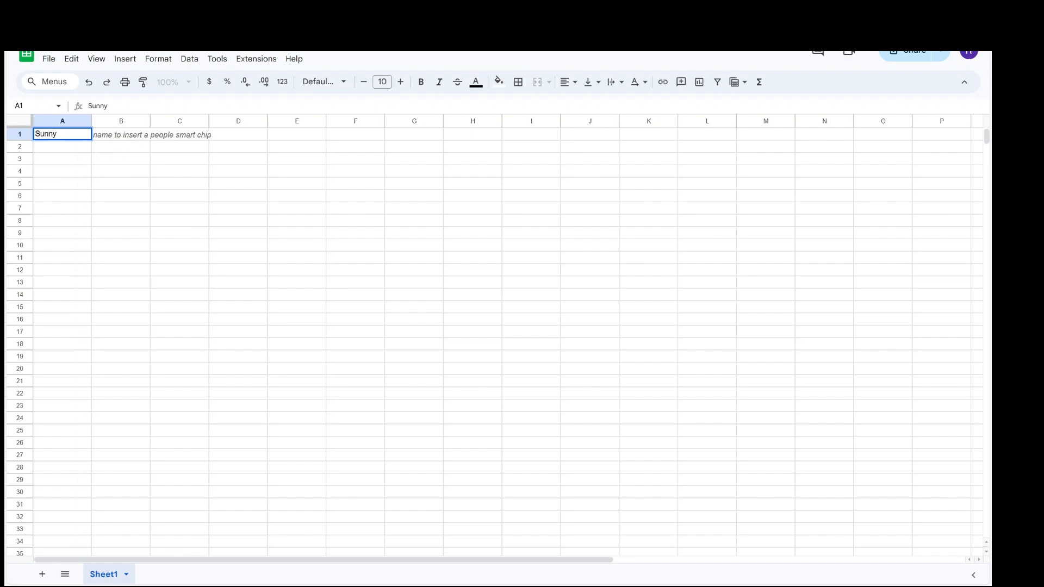
key("Tab")
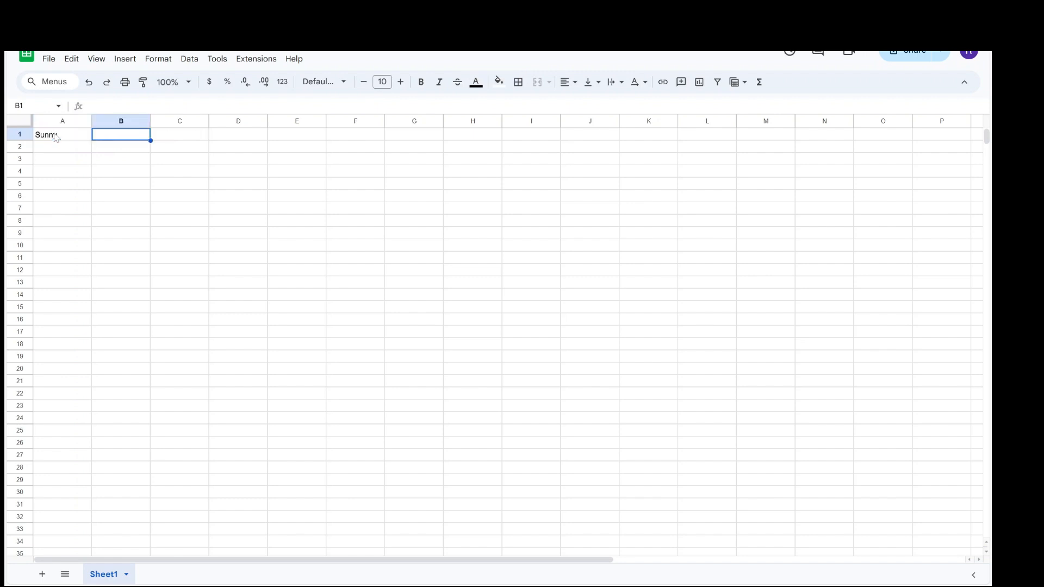
type("8")
key("Return")
type("Rainy")
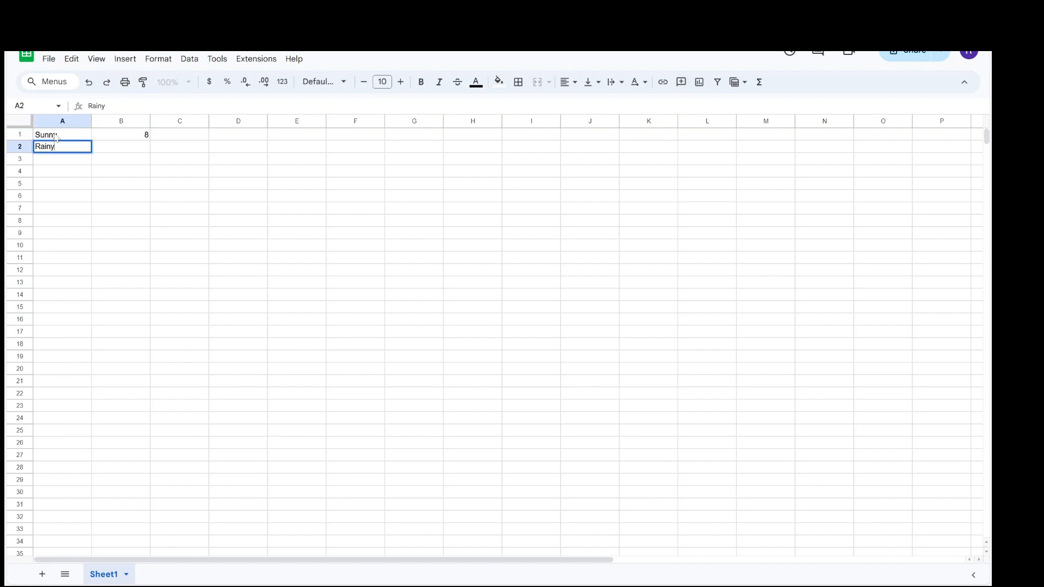
key("Tab")
type("6")
key("Return")
- Enter Cloudy with 4 in A3:B3 and Partly Cloudy with 3 in A4:B4
type("Cloudy")
key("Tab")
type("4")
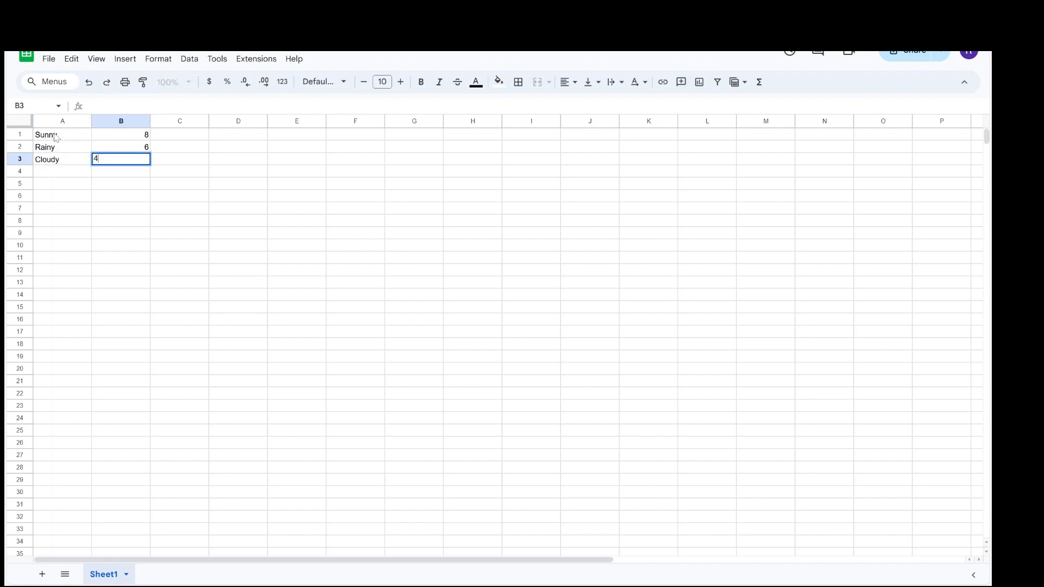
key("Return")
type("P")
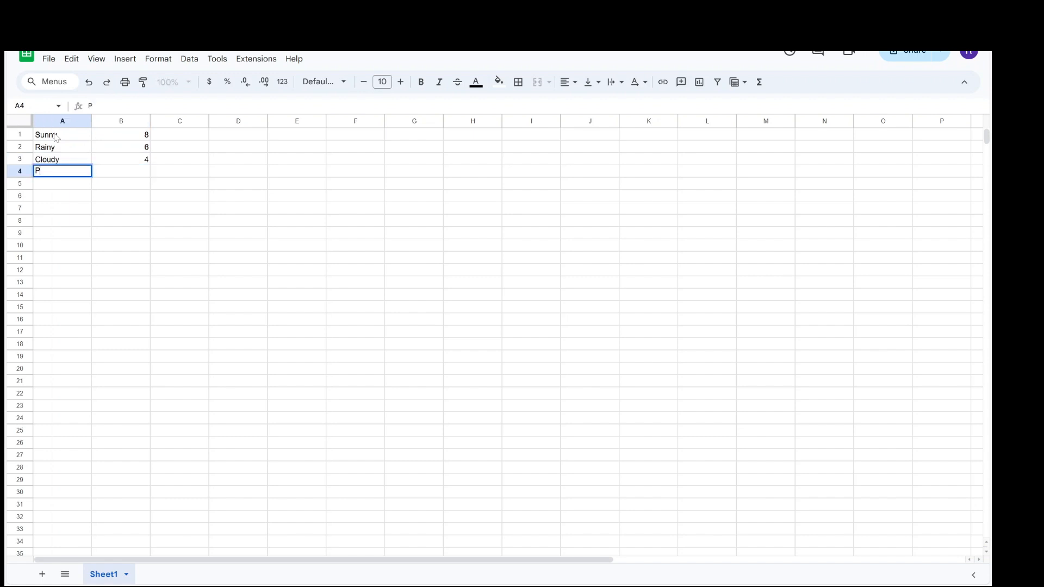
type("artly Cloudy")
key("Tab")
type("3")
key("Return")
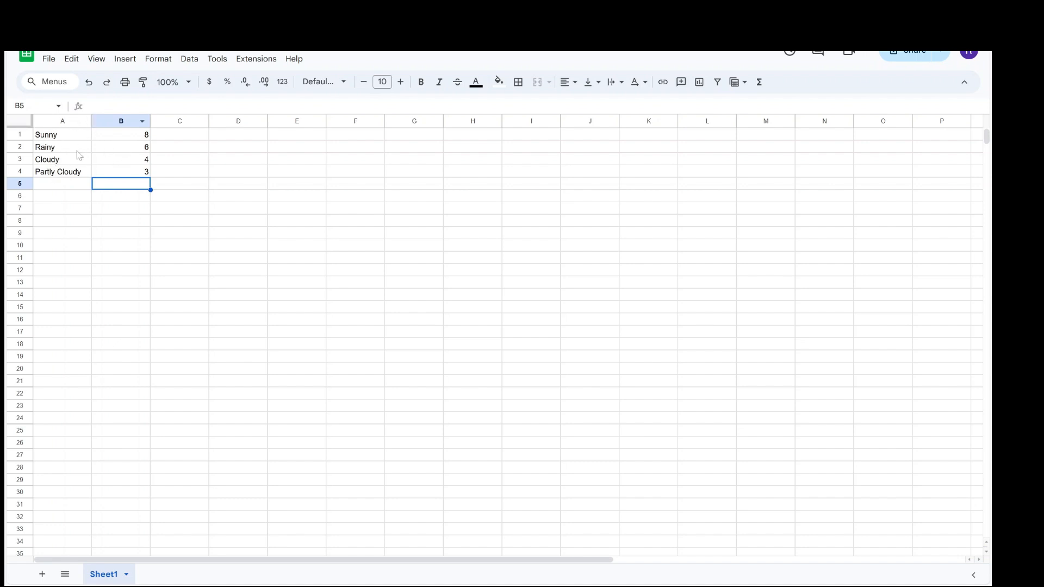
- Insert a chart based on the weather data in A1:B4
left_click(62, 141)
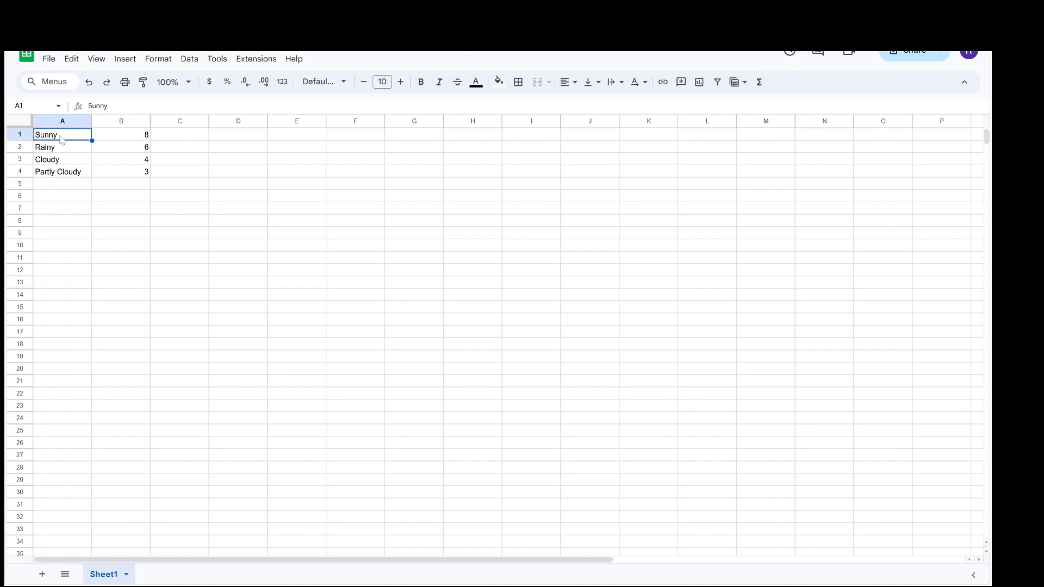
left_click_drag(62, 140, 111, 173)
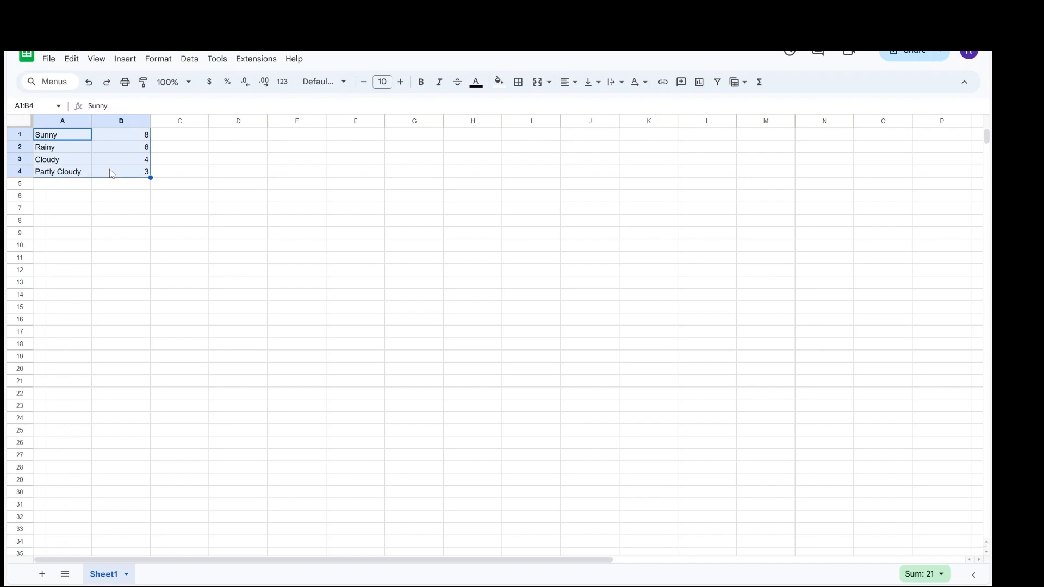
left_click(131, 61)
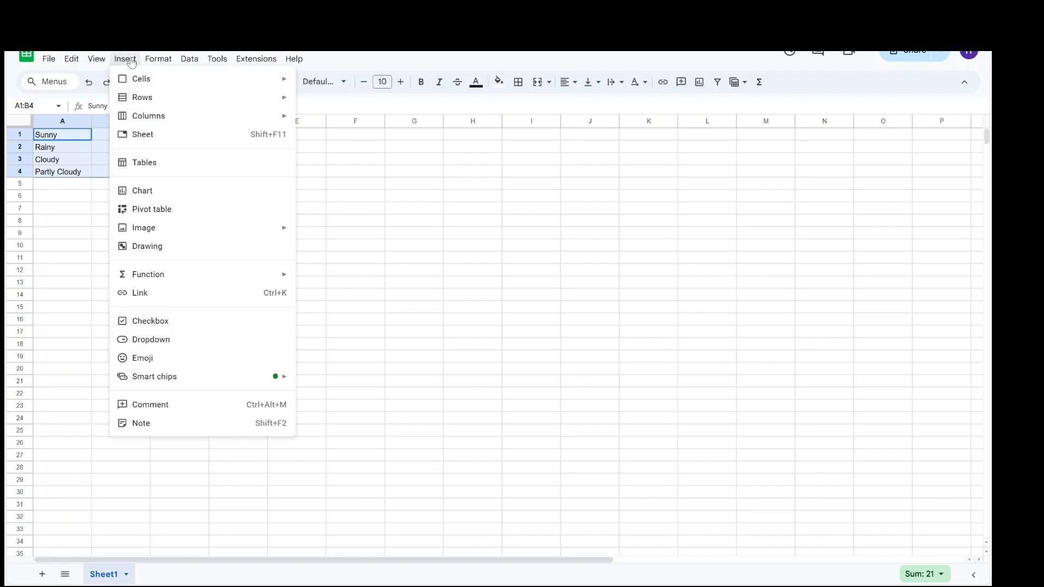
left_click(147, 194)
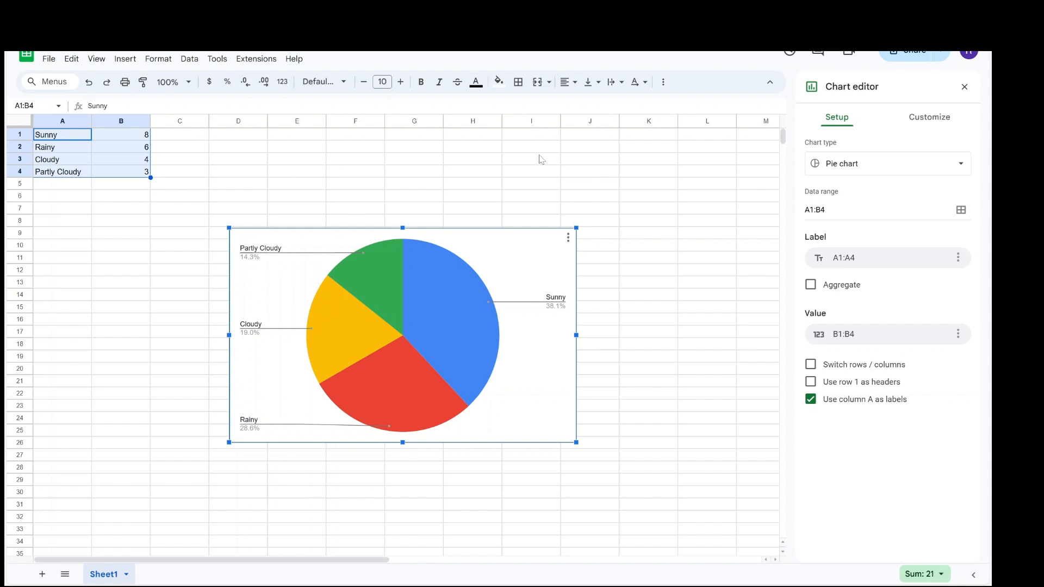
- Try the column, bar and line chart types on the weather chart, ending on the column type
left_click(853, 166)
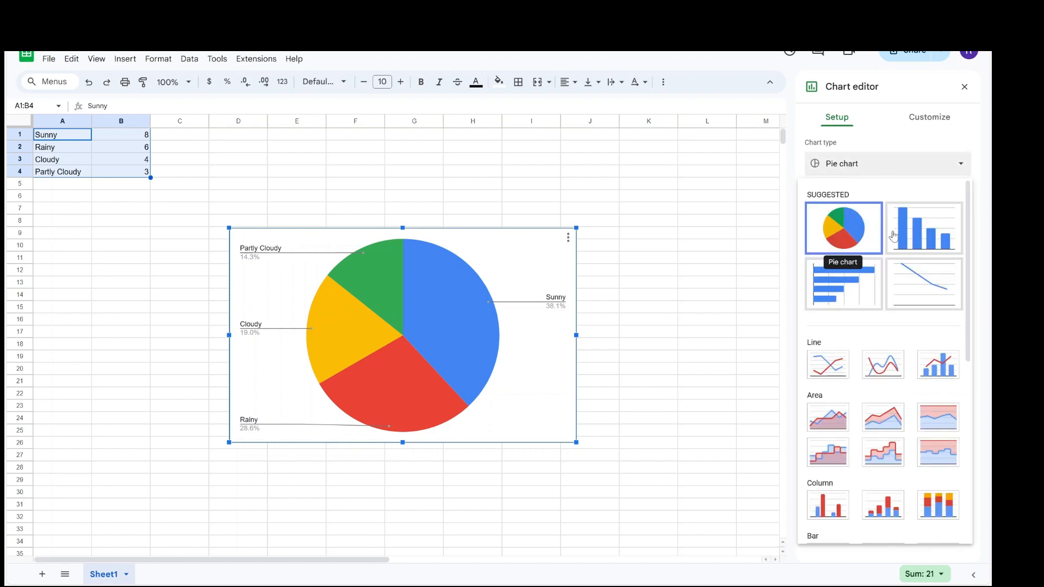
left_click(909, 236)
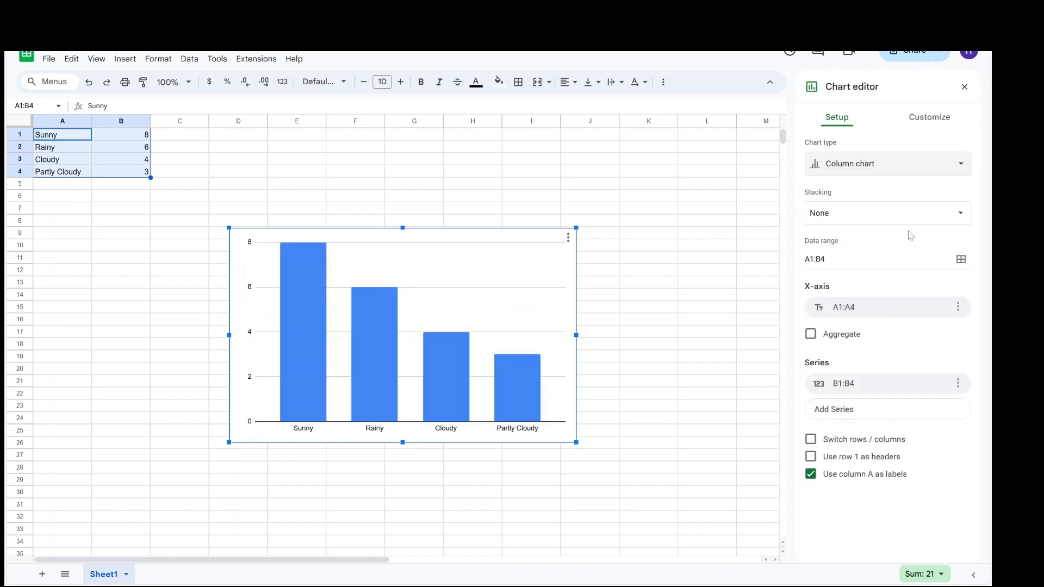
left_click(883, 163)
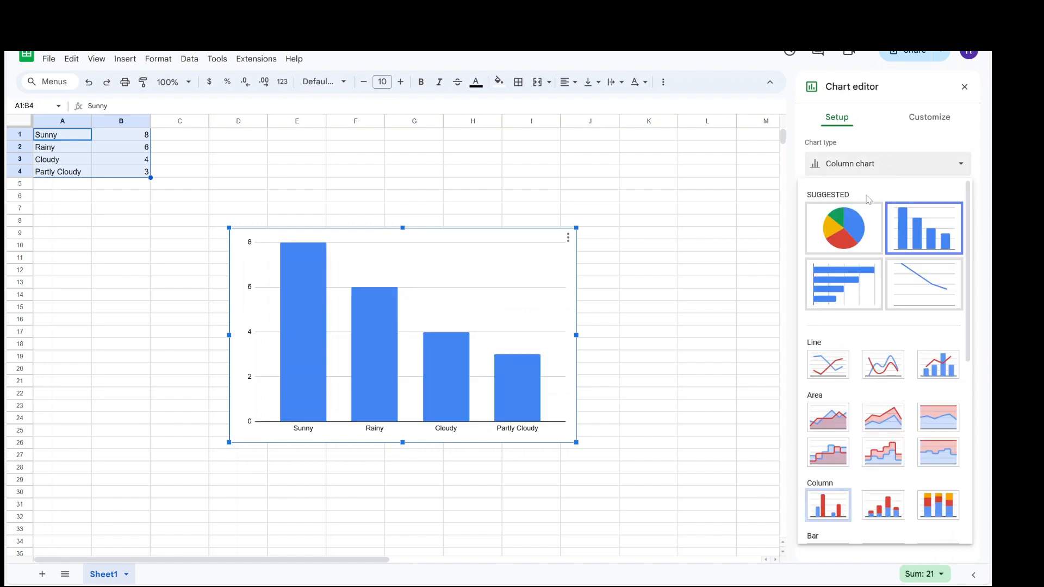
left_click(844, 283)
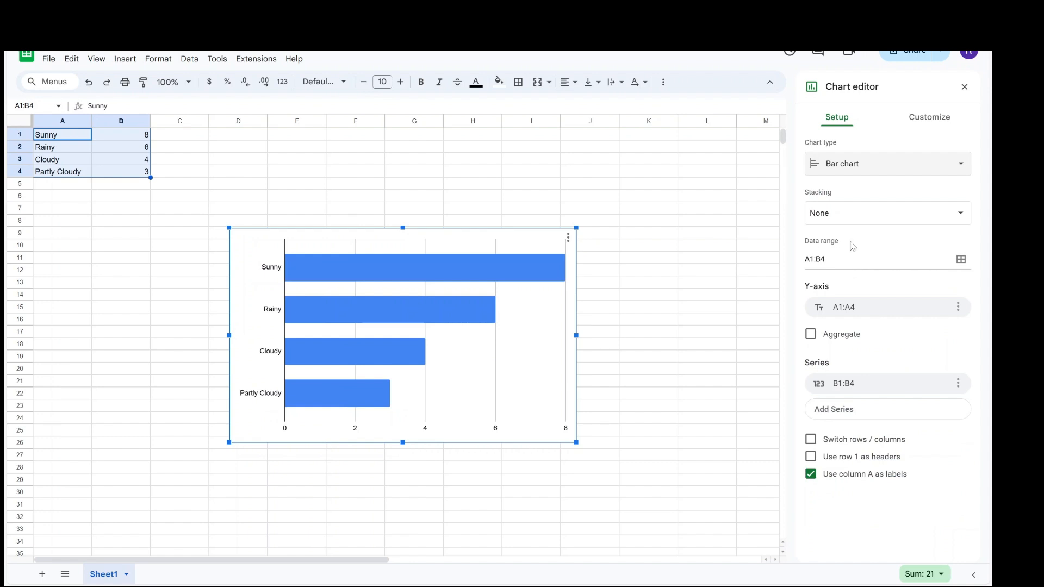
left_click(895, 166)
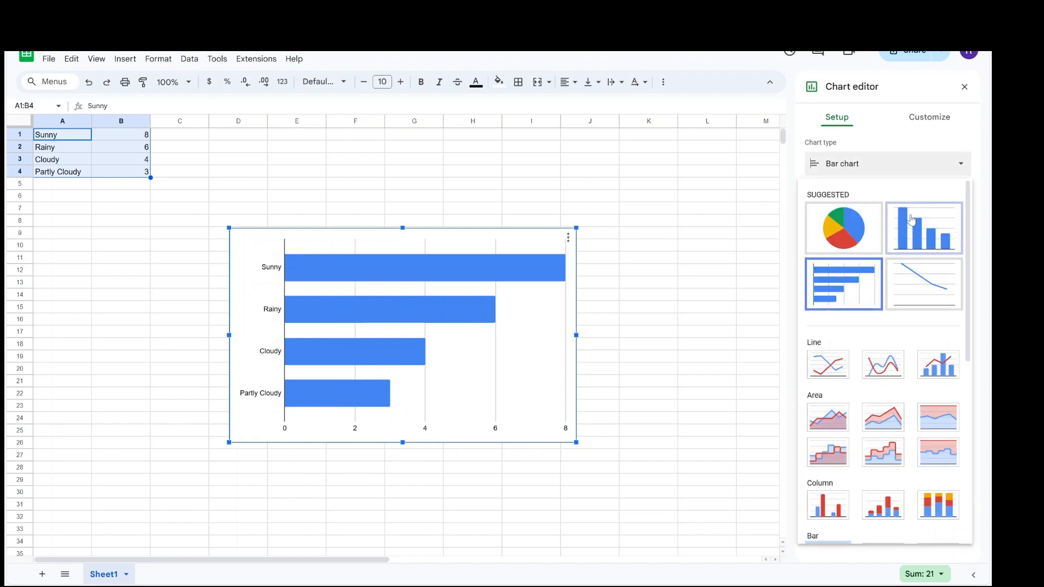
left_click(920, 291)
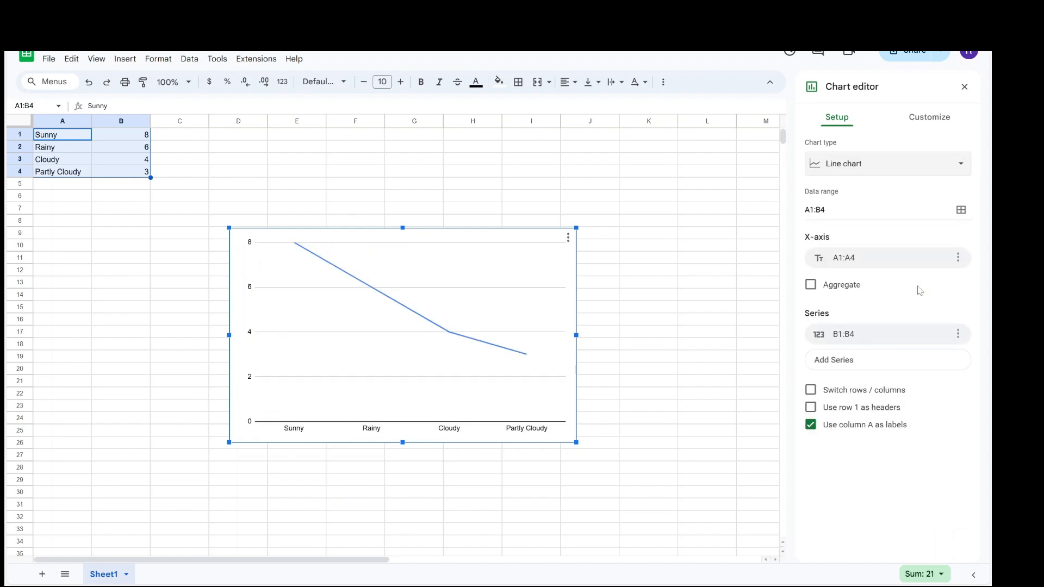
left_click(925, 176)
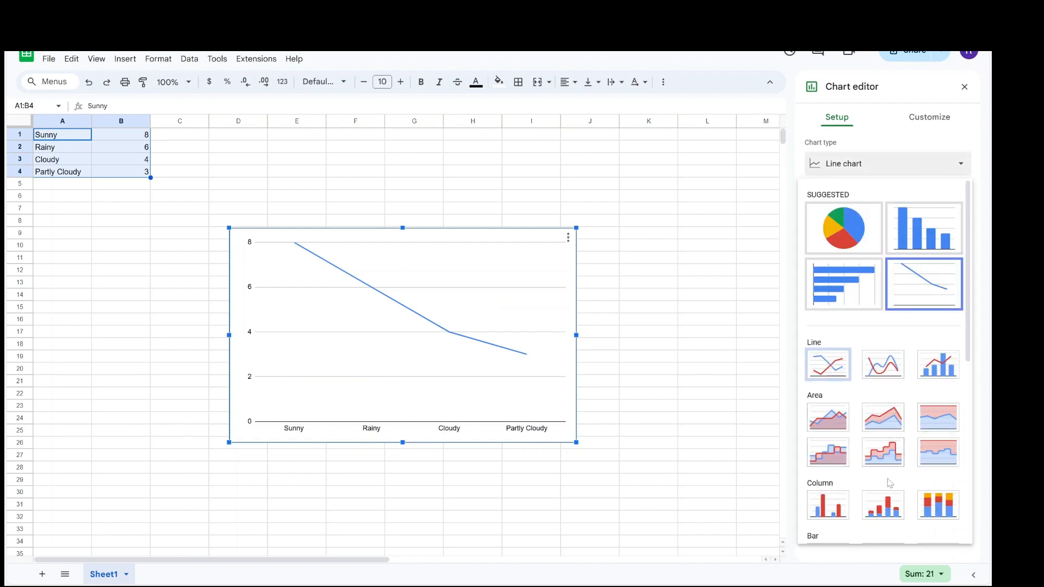
left_click(843, 512)
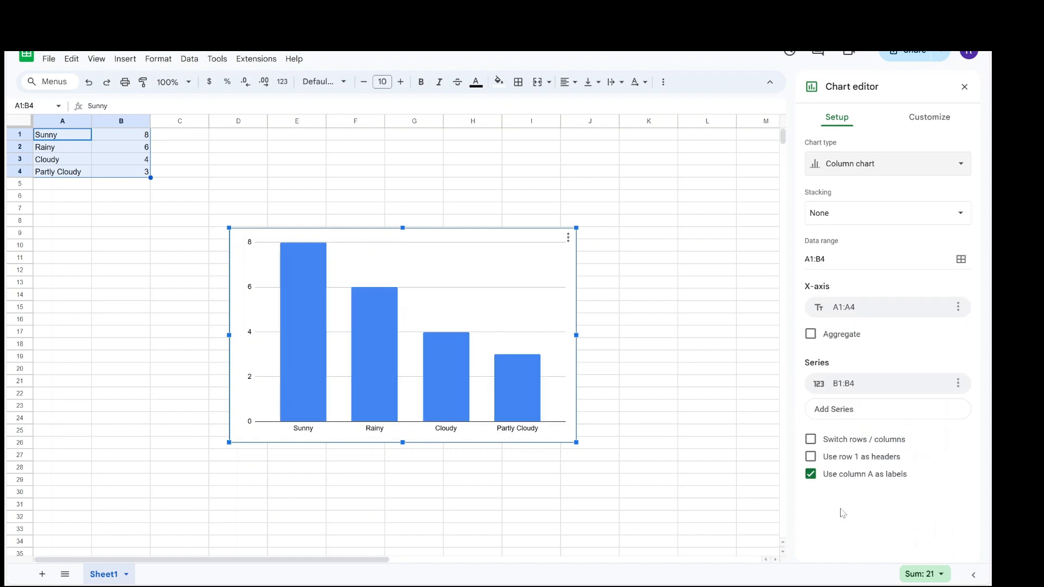
- Try the pie and doughnut chart types on the weather chart and return it to a pie chart
left_click(899, 170)
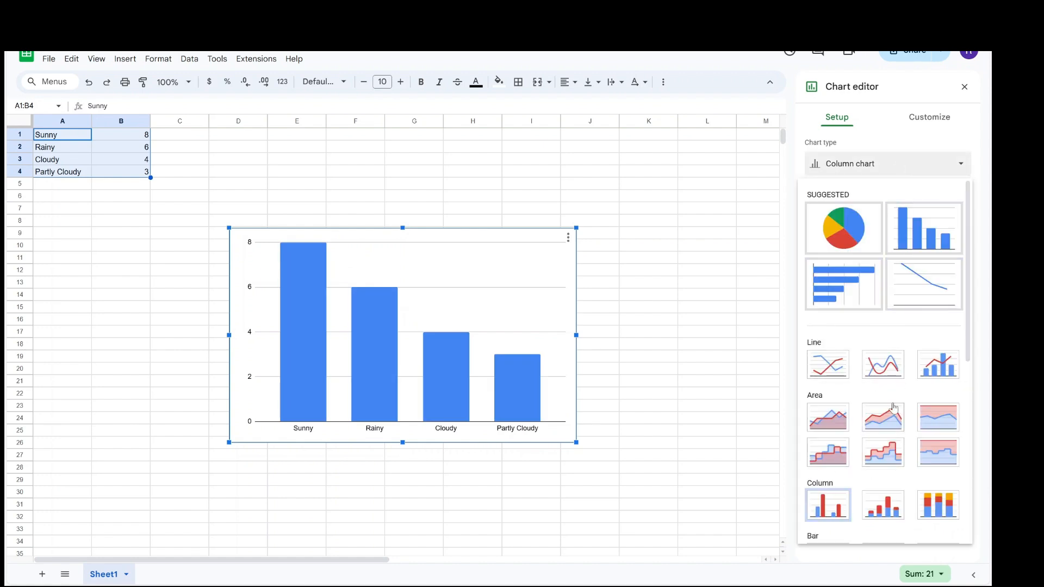
scroll(903, 414, "down", 3)
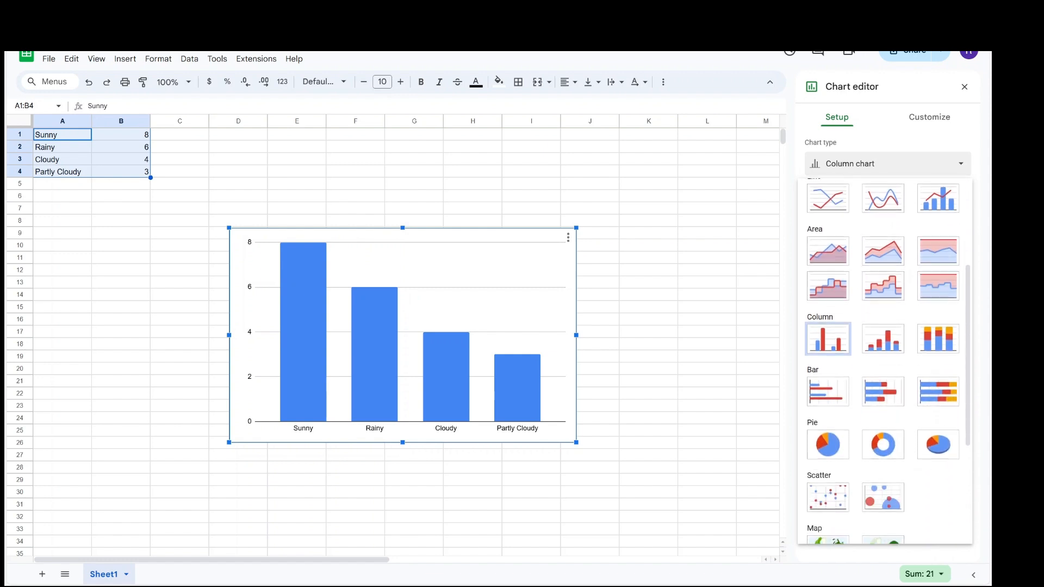
left_click(828, 441)
left_click(887, 164)
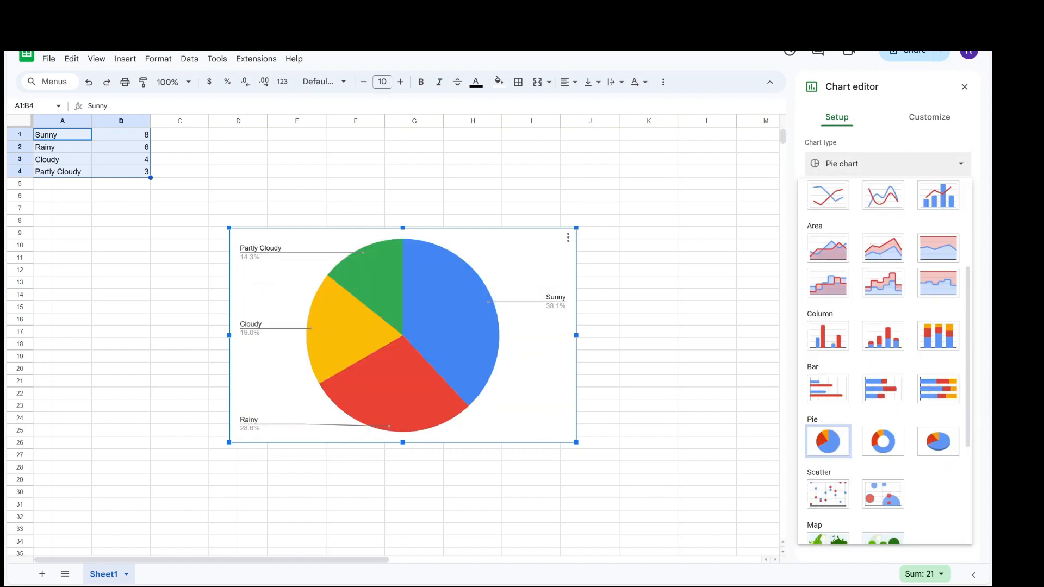
left_click(884, 442)
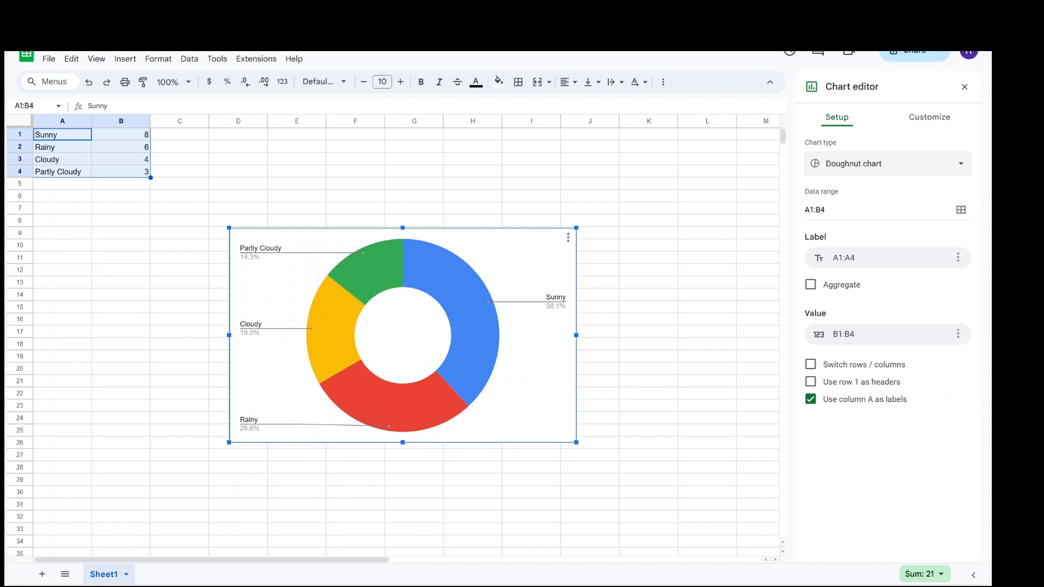
left_click(888, 163)
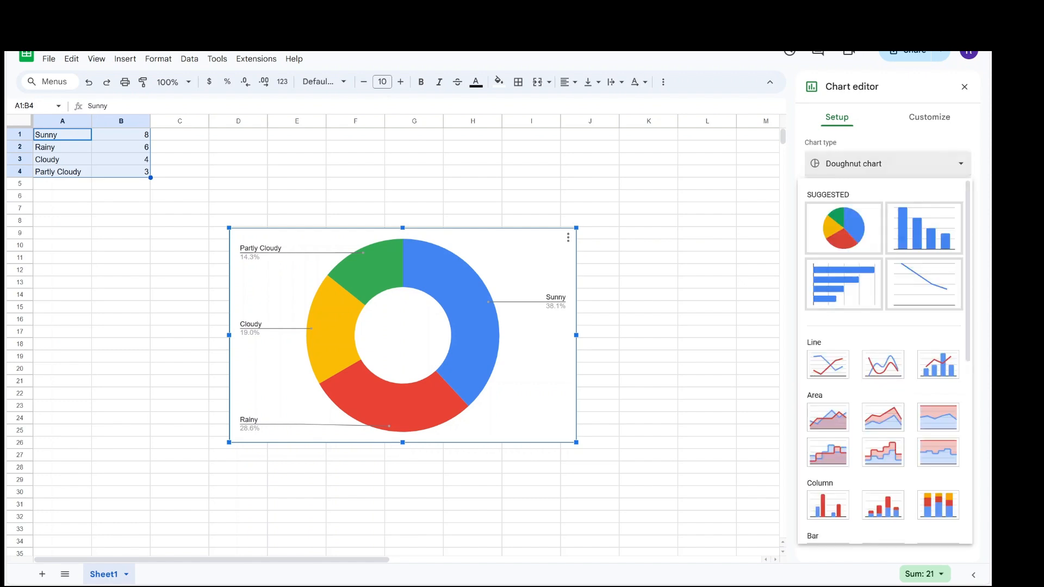
left_click(845, 226)
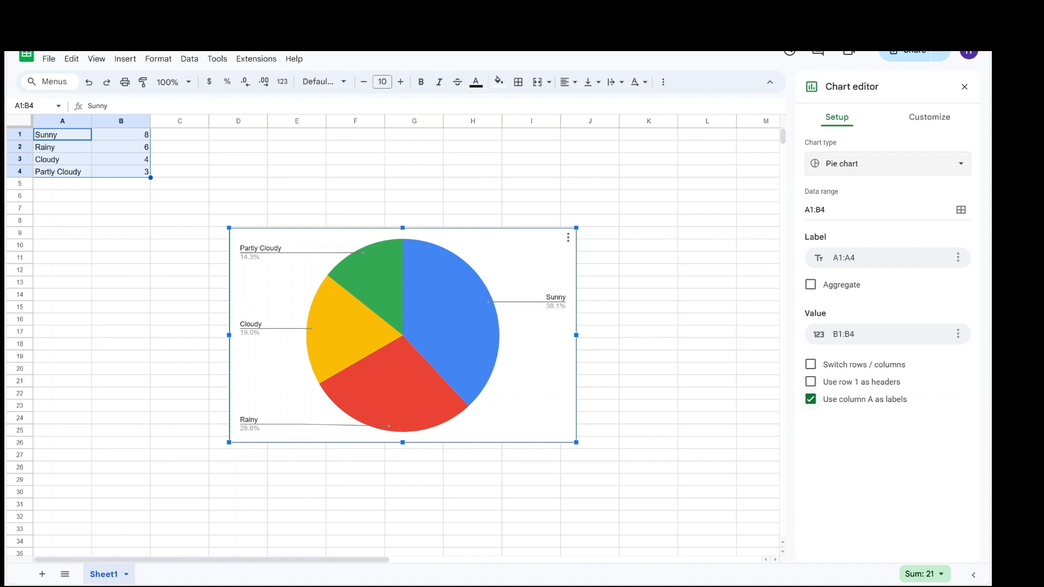
- Customize the pie chart so that its slice label shows Label
left_click(930, 117)
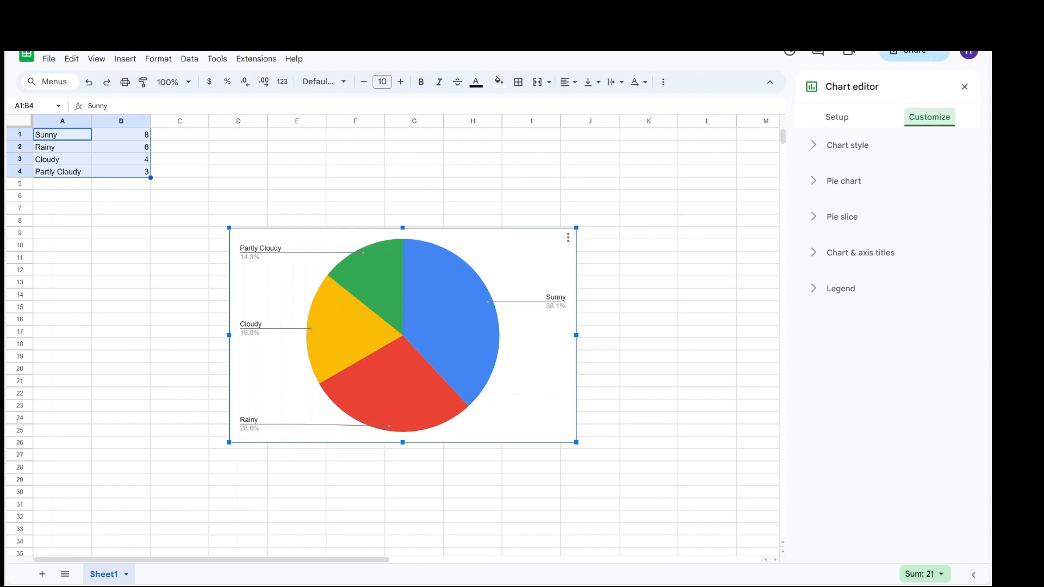
left_click(844, 181)
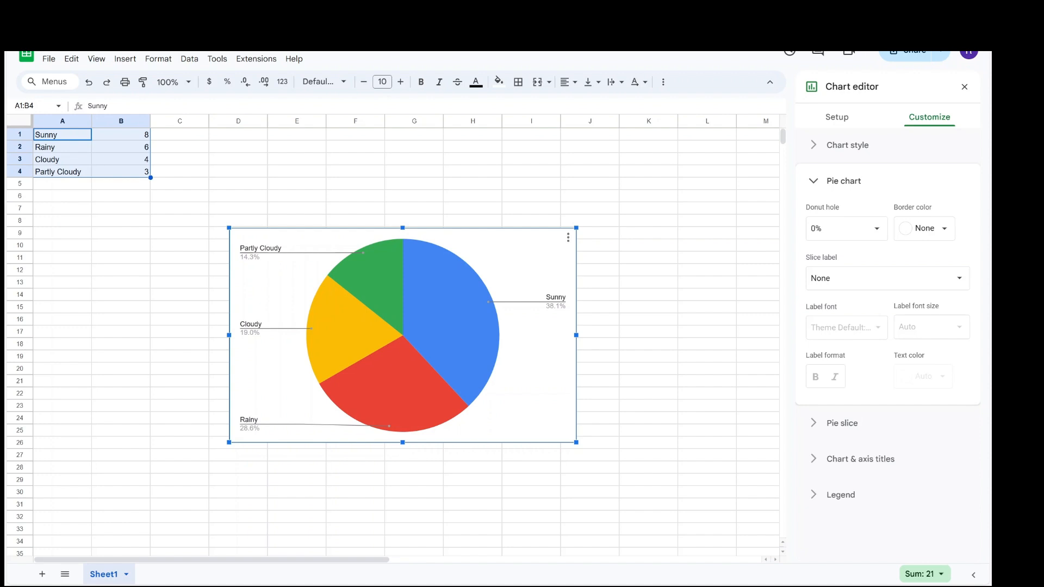
left_click(888, 279)
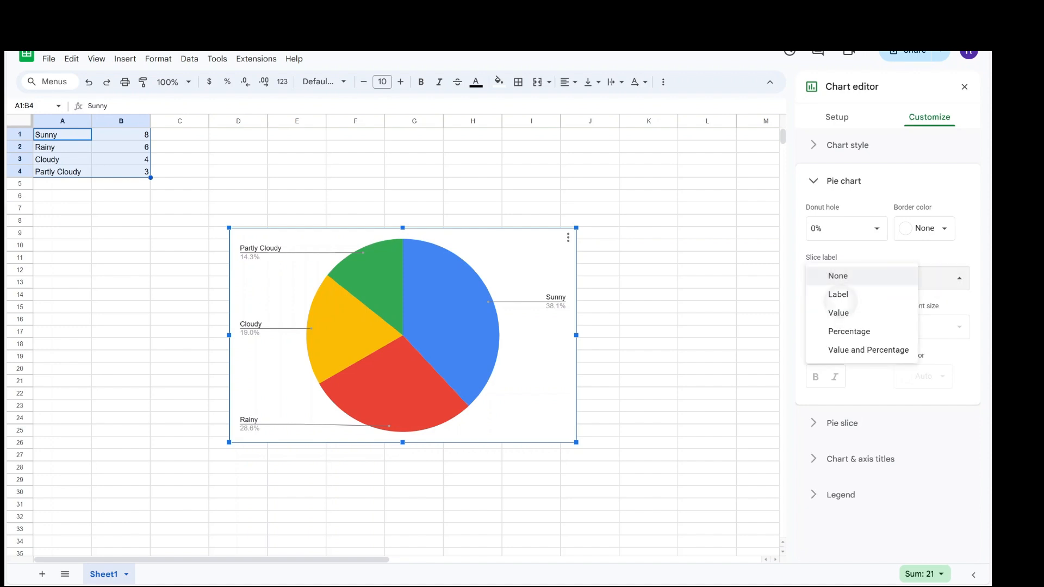
left_click(838, 294)
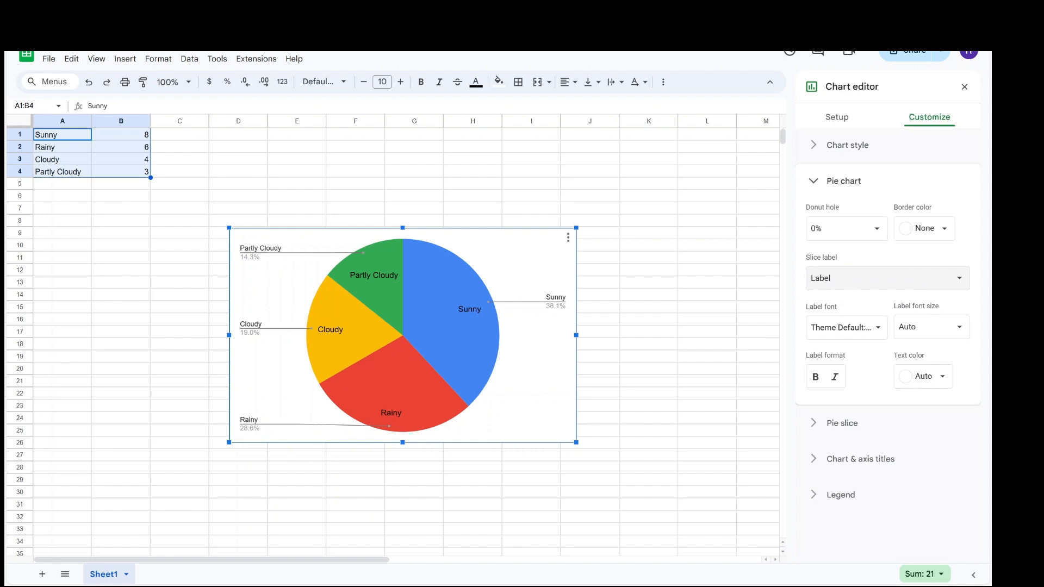
- Try the Value and the Value and Percentage slice labels, and set the slice label back to Label
left_click(888, 279)
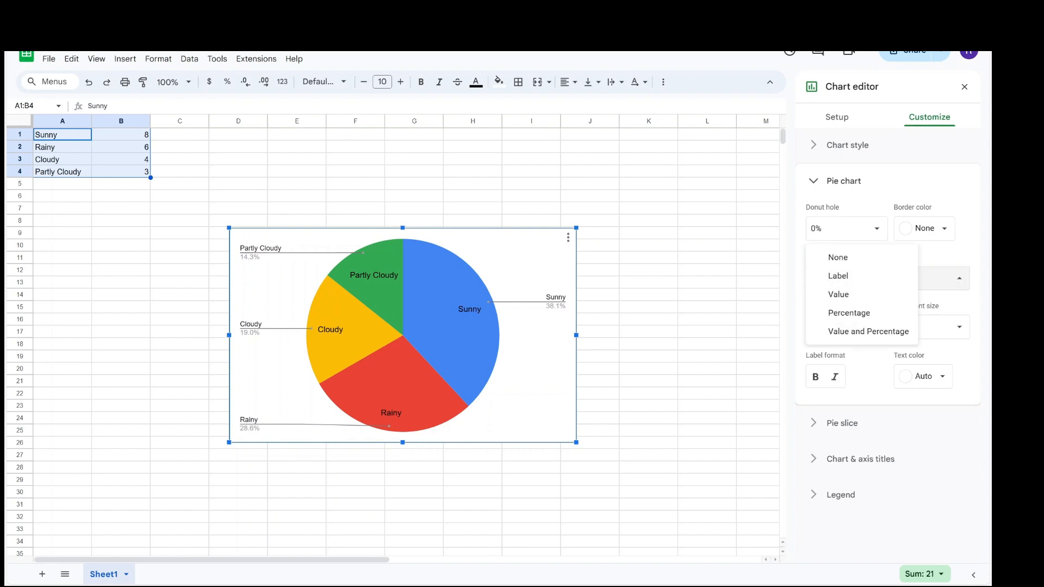
left_click(838, 294)
left_click(888, 278)
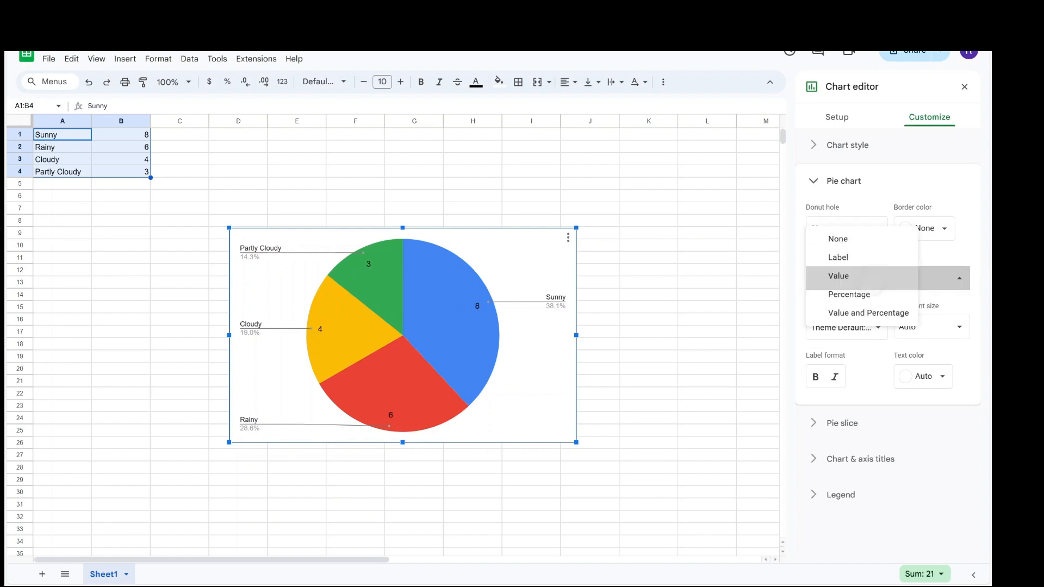
left_click(869, 313)
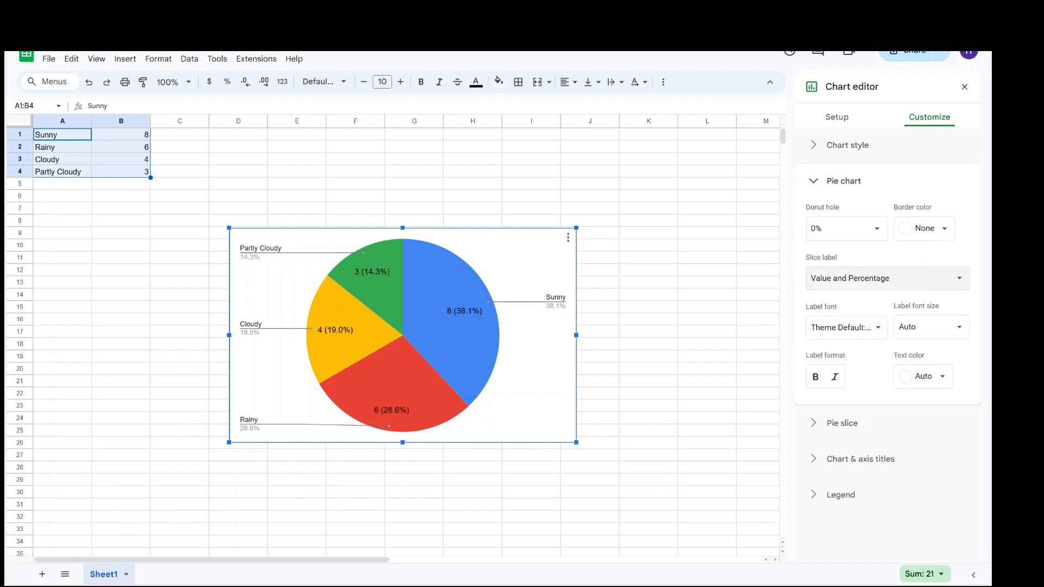
left_click(887, 278)
left_click(838, 220)
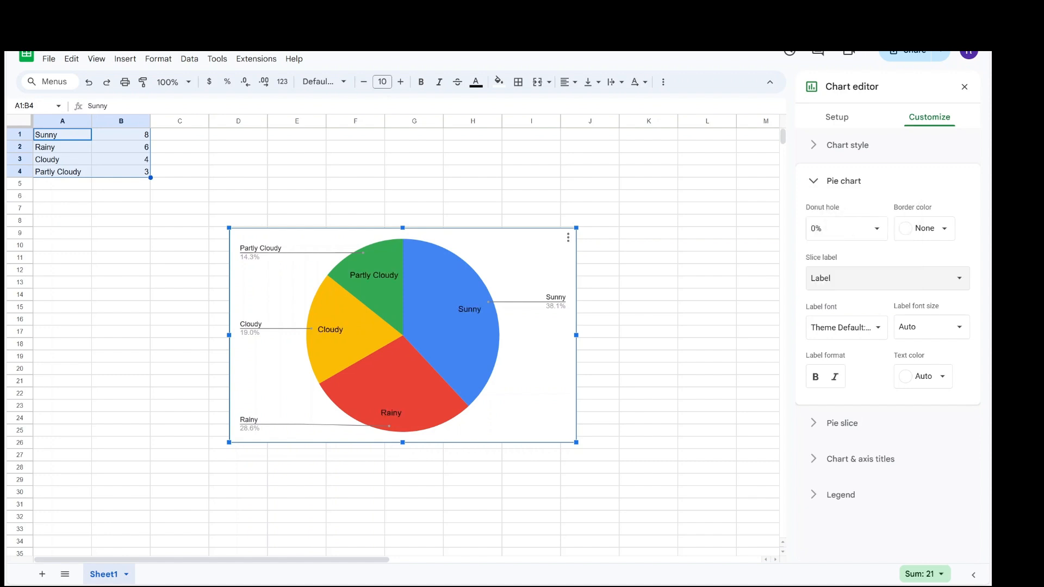
- Set the border color of the pie chart's slices to black
left_click(924, 229)
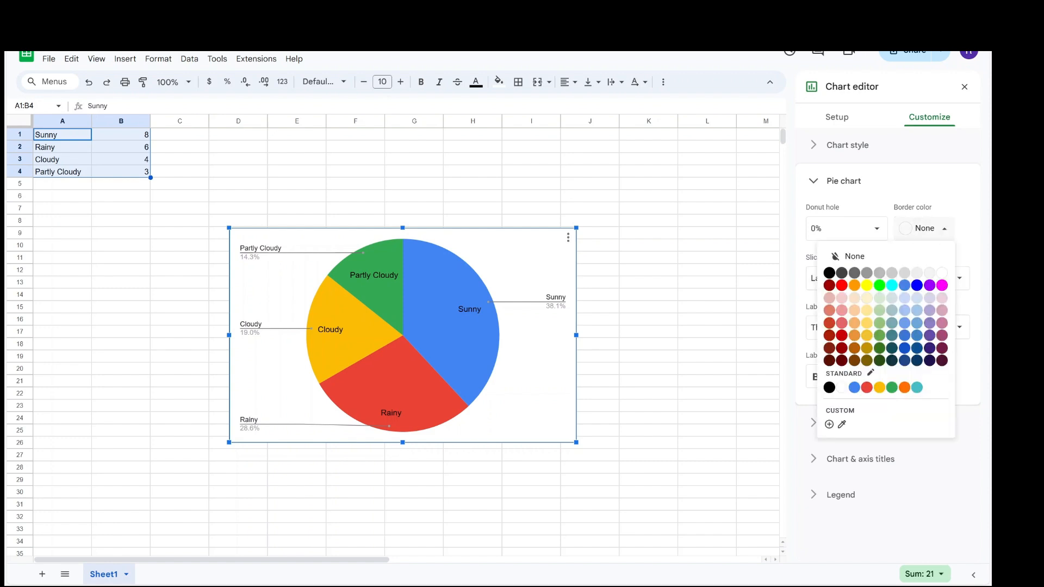
left_click(829, 273)
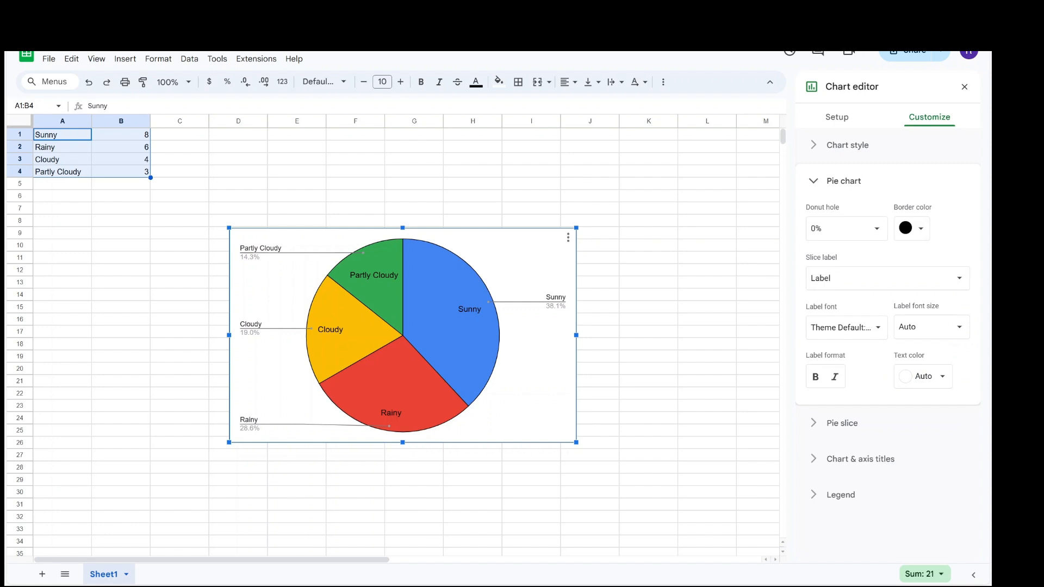
- Set the pie chart's donut hole to 25% and its slice label font to Serif
left_click(868, 228)
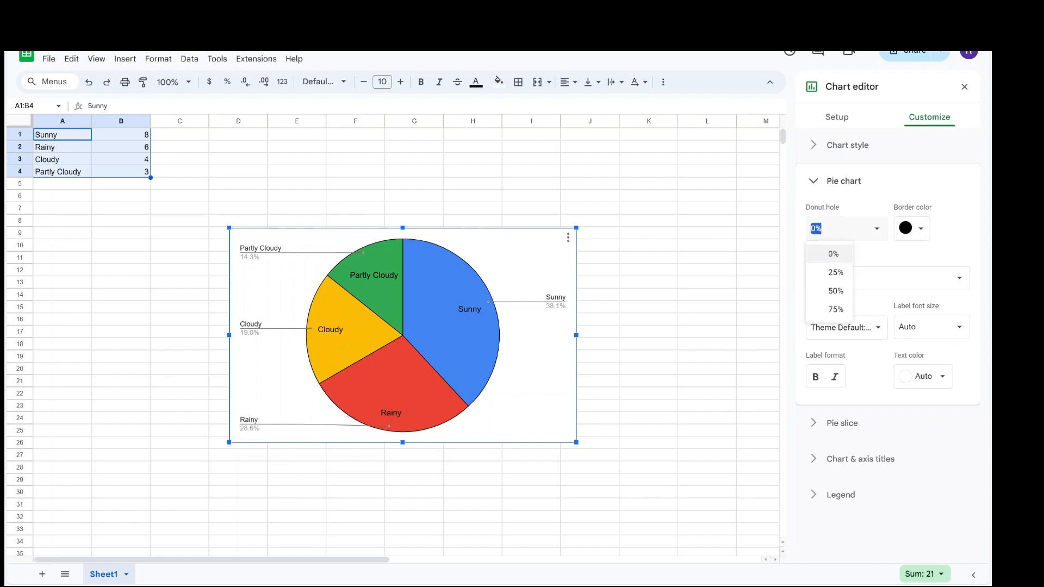
left_click(836, 272)
left_click(862, 231)
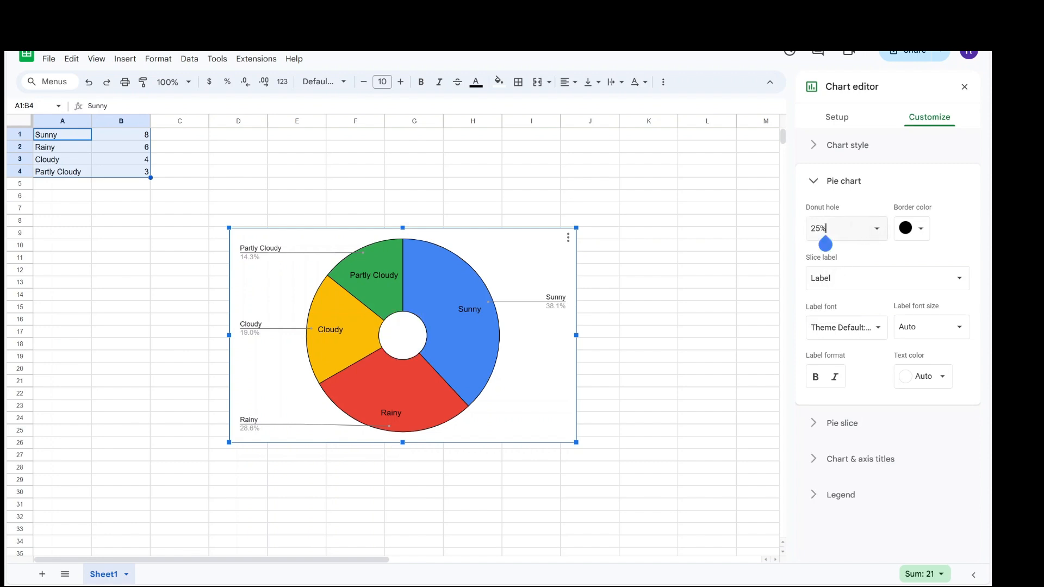
left_click(871, 329)
left_click(837, 381)
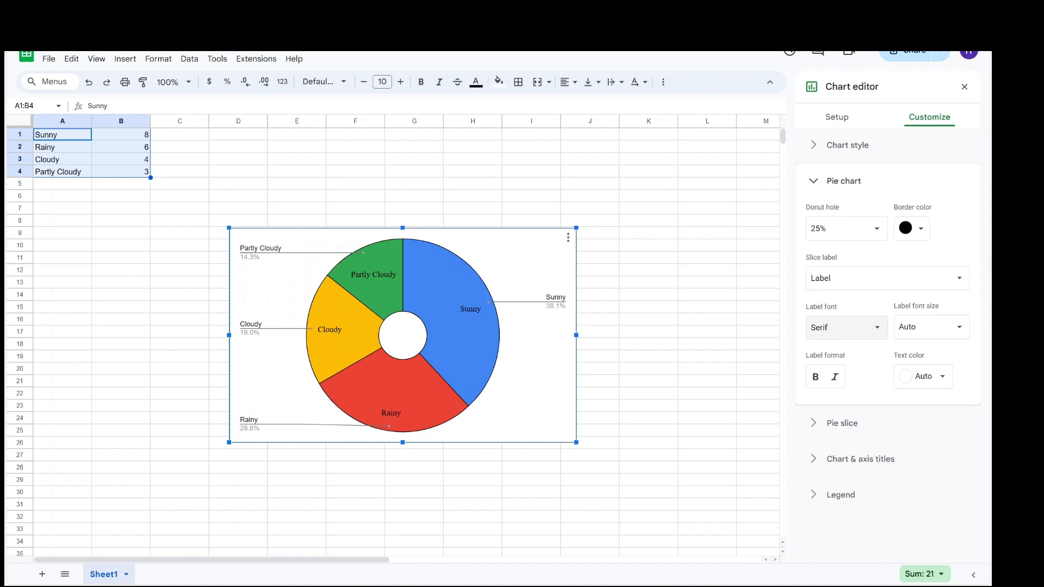
- Color the Sunny slice of the weather chart yellow
left_click(842, 423)
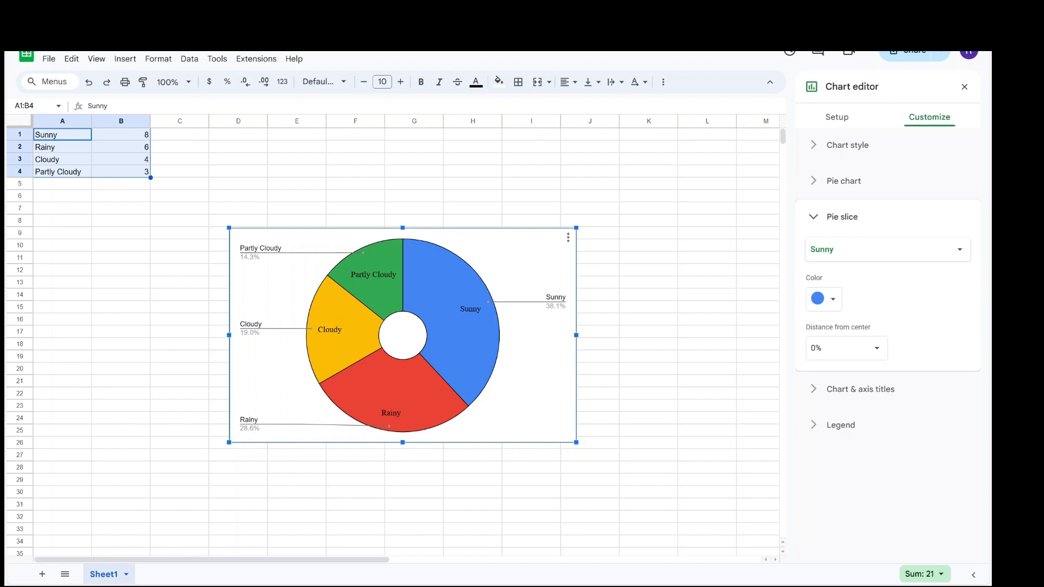
left_click(889, 250)
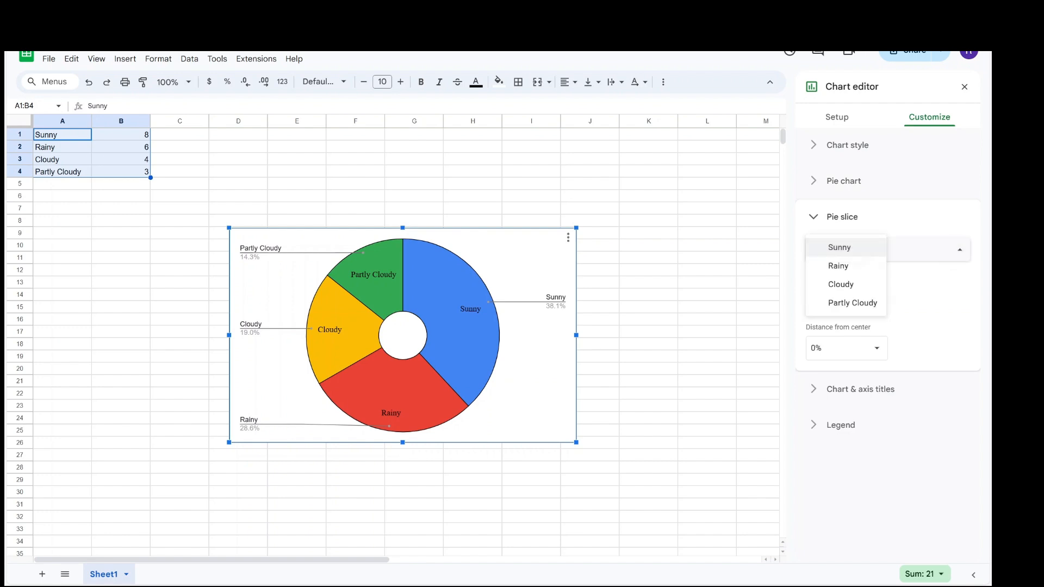
left_click(840, 247)
left_click(824, 299)
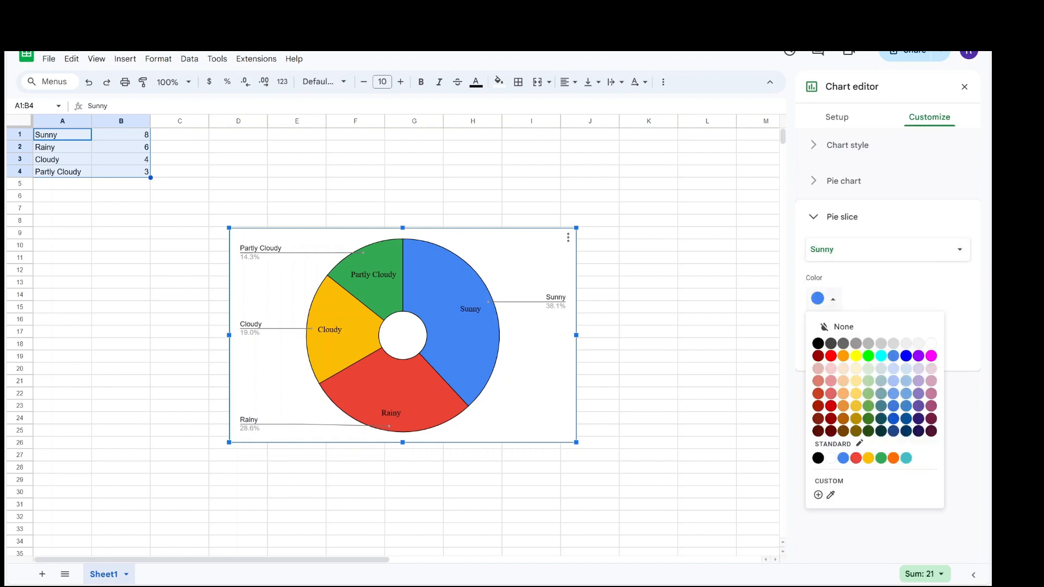
left_click(856, 356)
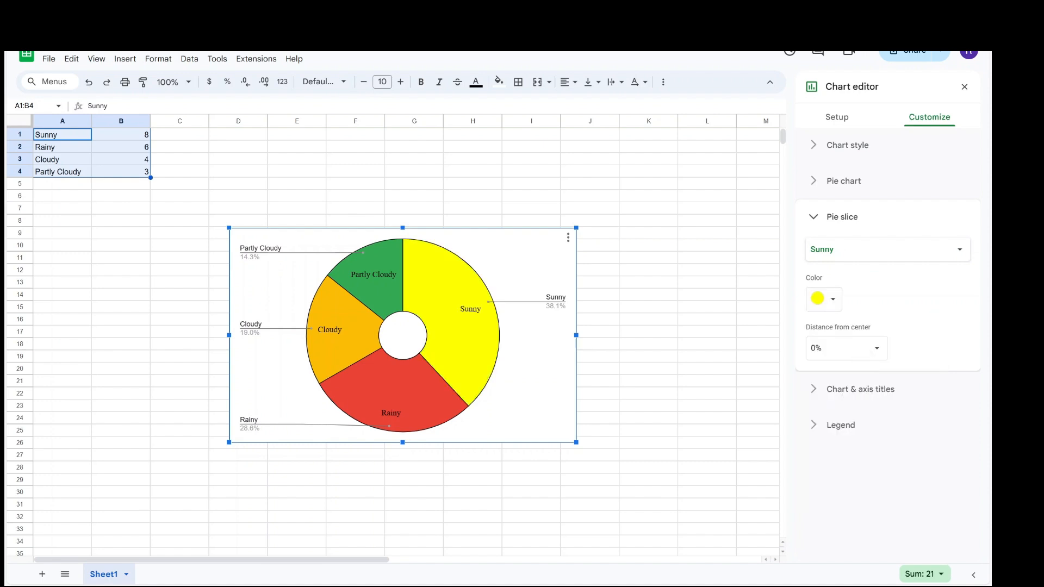
- Try a 25% distance from center for the Sunny slice, and set it back to 0%
left_click(877, 348)
left_click(836, 391)
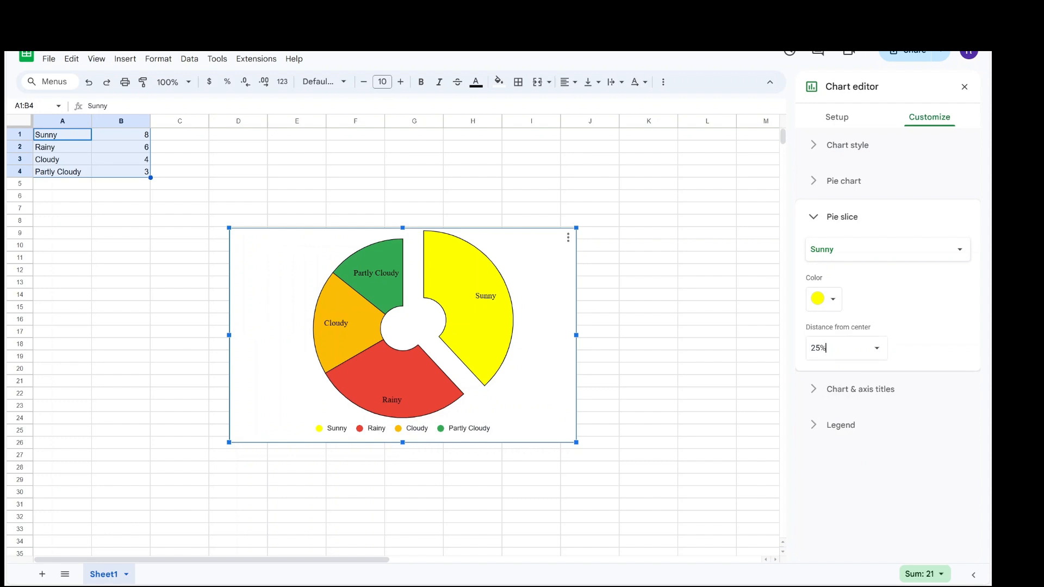
left_click(871, 352)
left_click(871, 349)
key("ctrl+a")
key("BackSpace")
type("0")
key("Return")
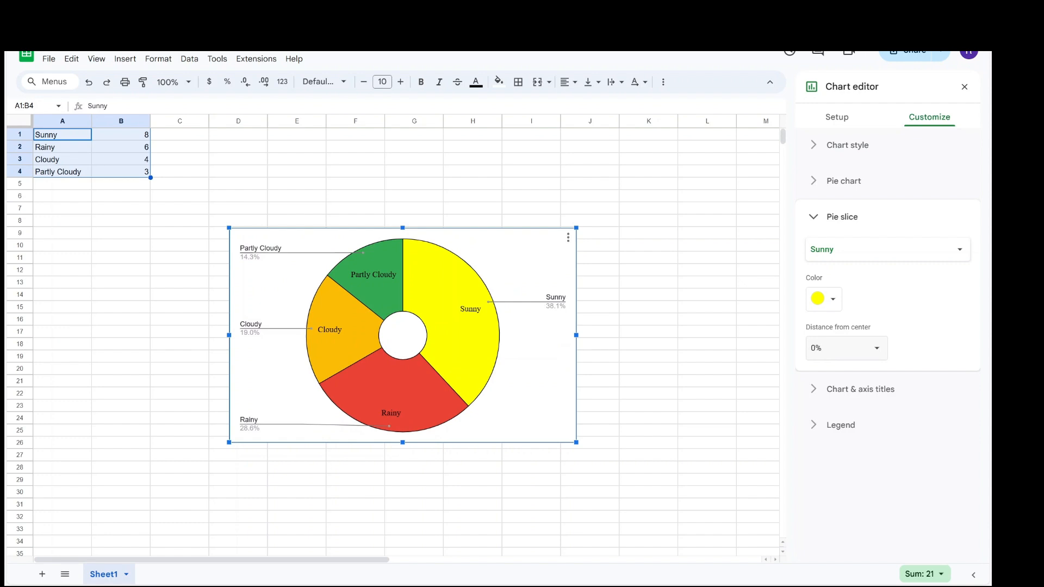
- Color the Partly Cloudy slice of the weather chart gray
left_click(888, 249)
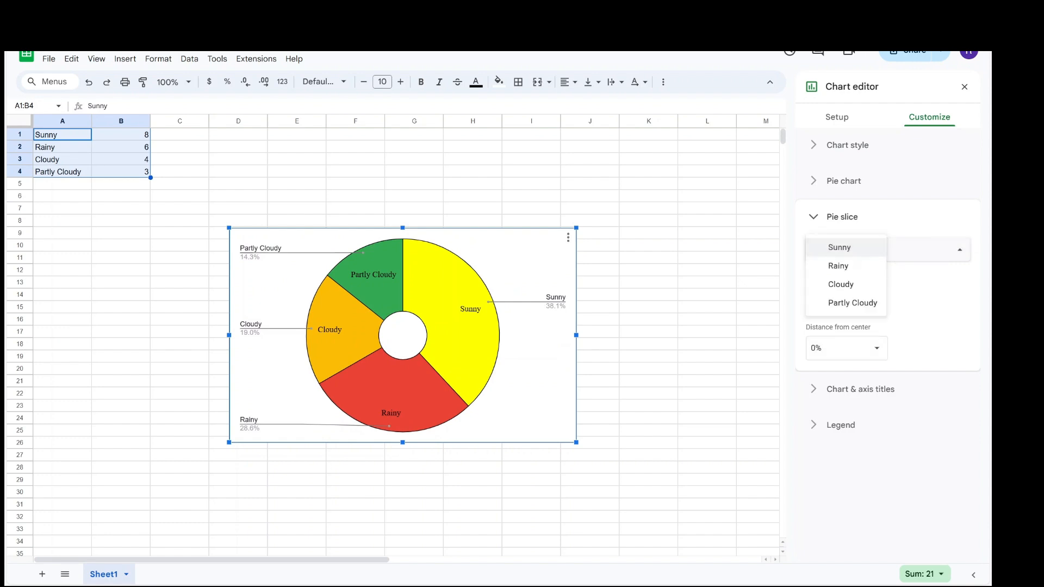
left_click(853, 303)
left_click(824, 299)
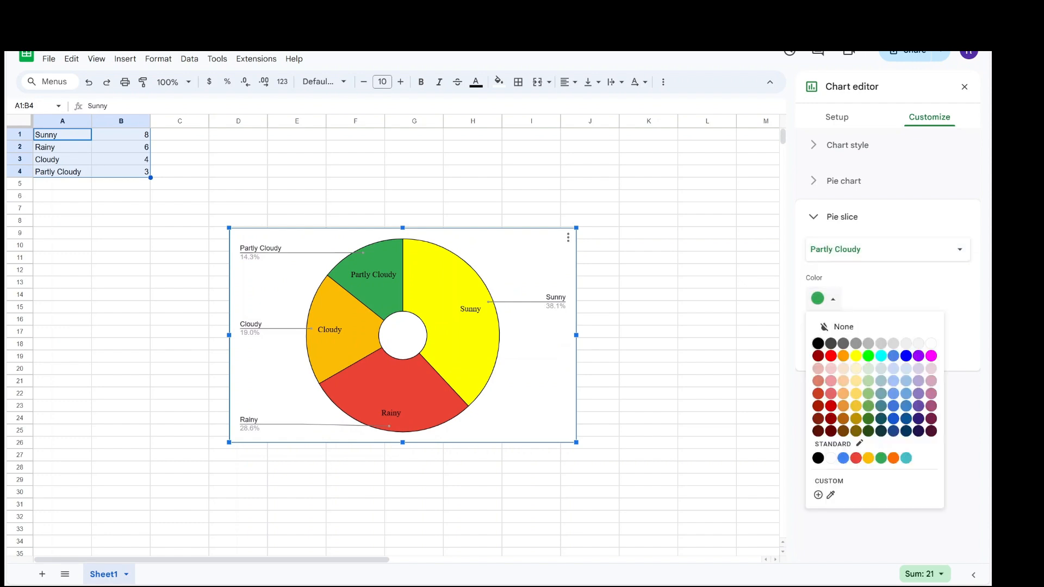
left_click(881, 344)
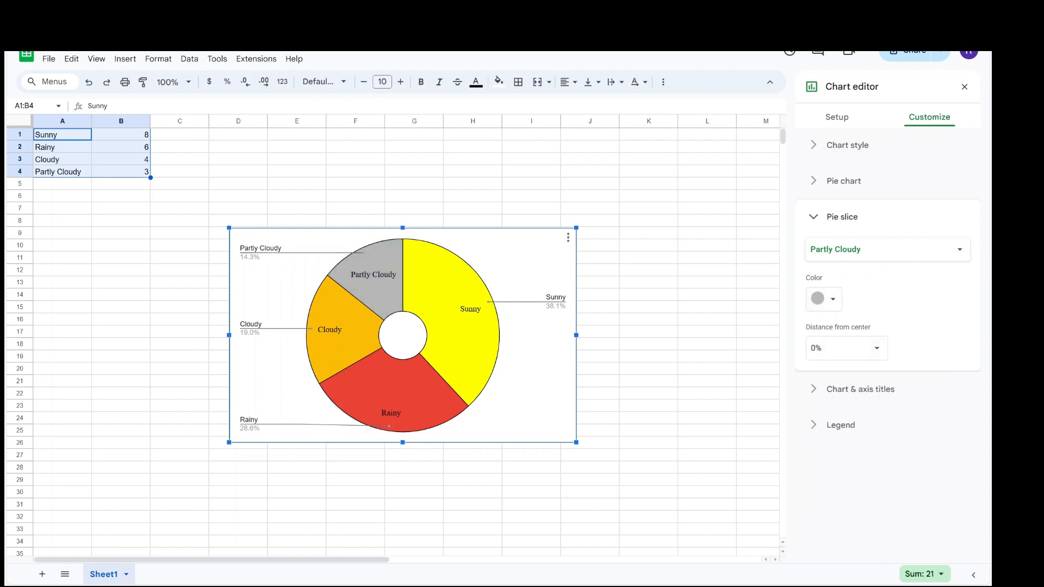
- Give the chart the title "Weather Data"
left_click(860, 390)
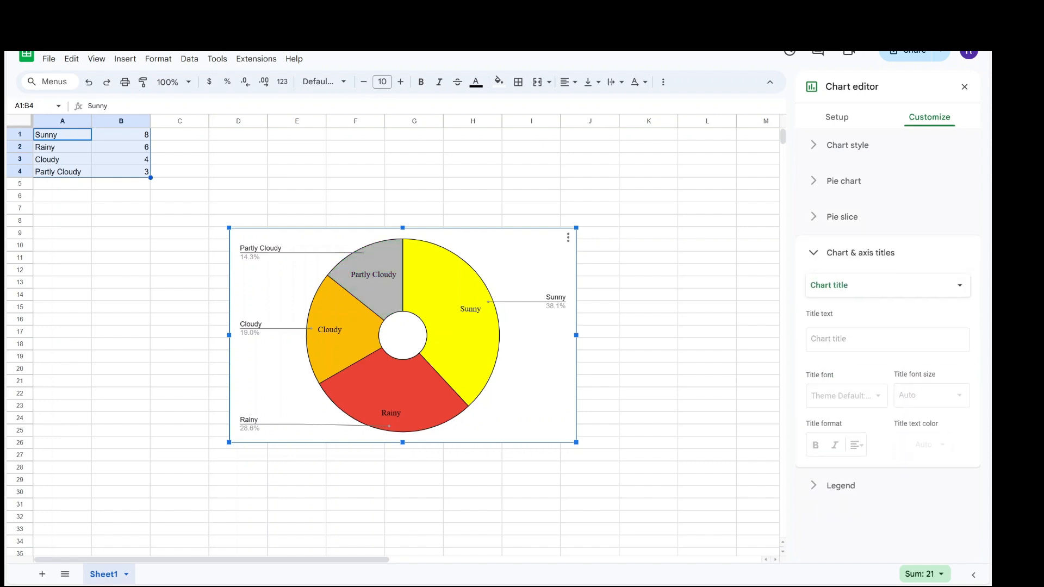
left_click(947, 285)
left_click(860, 284)
left_click(870, 339)
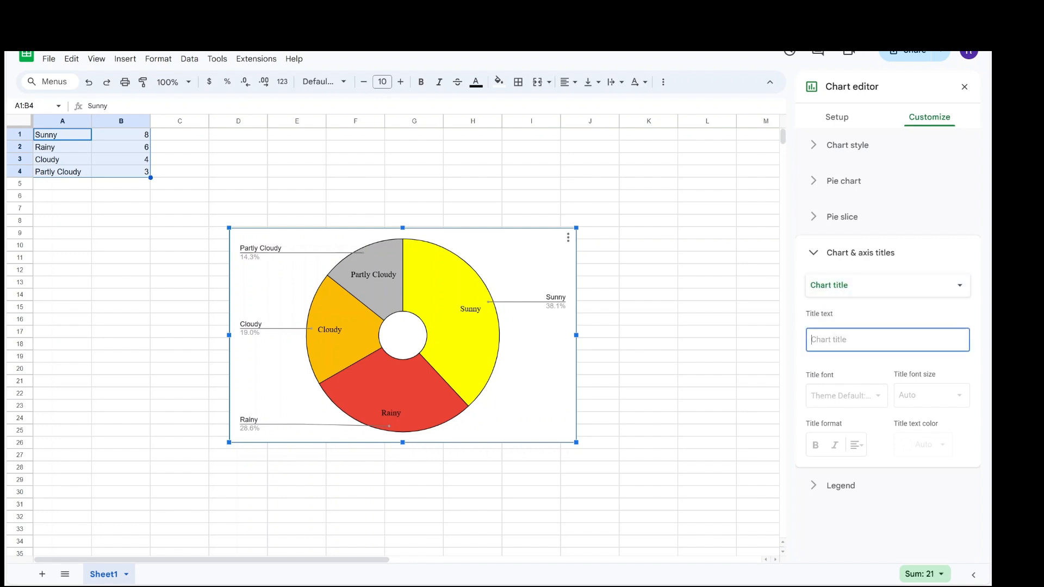
type("Weather Data")
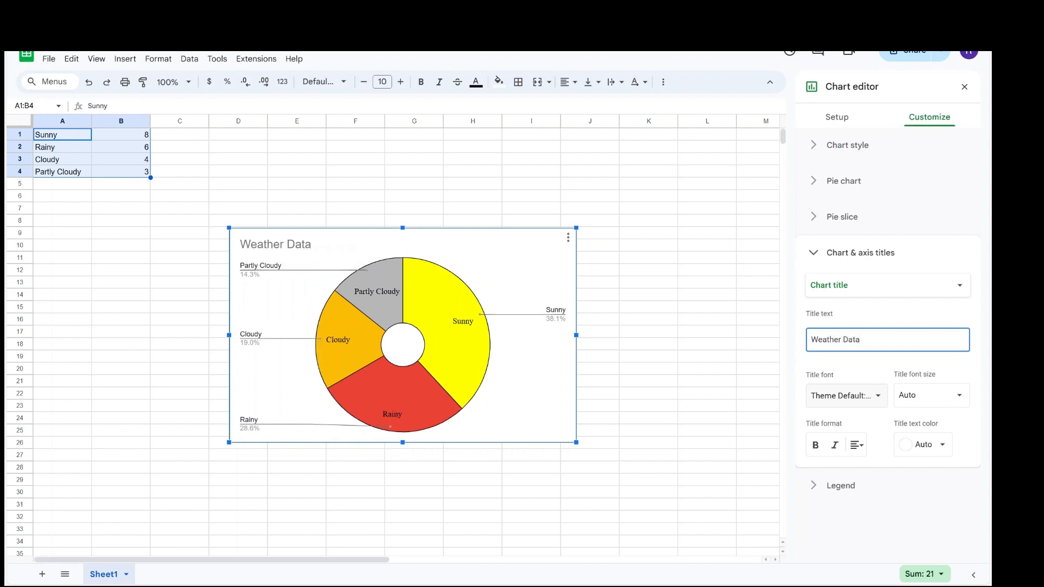
- Format the chart title in the Wide font at size 36 with cyan text
left_click(846, 396)
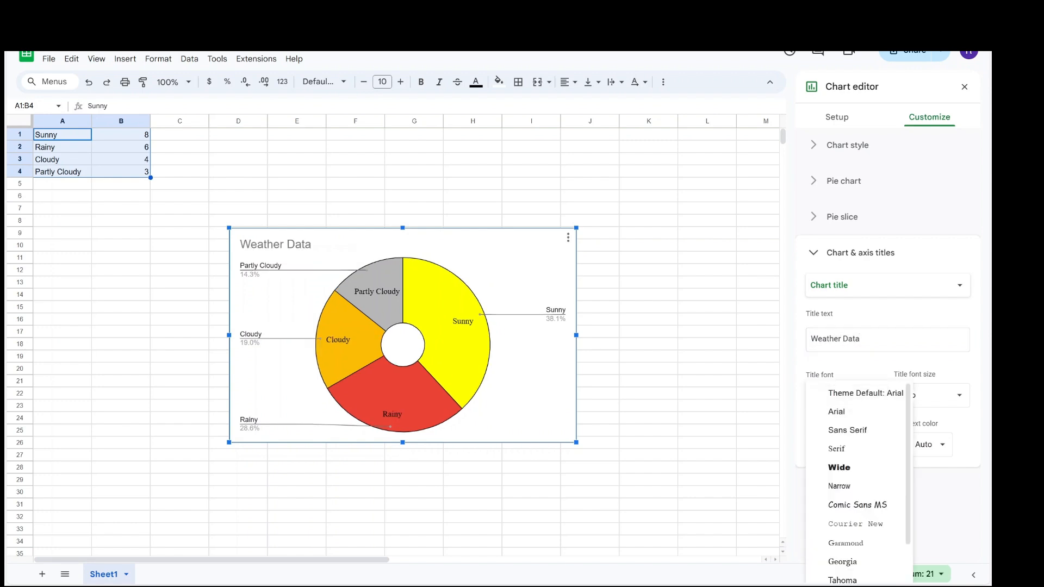
left_click(839, 468)
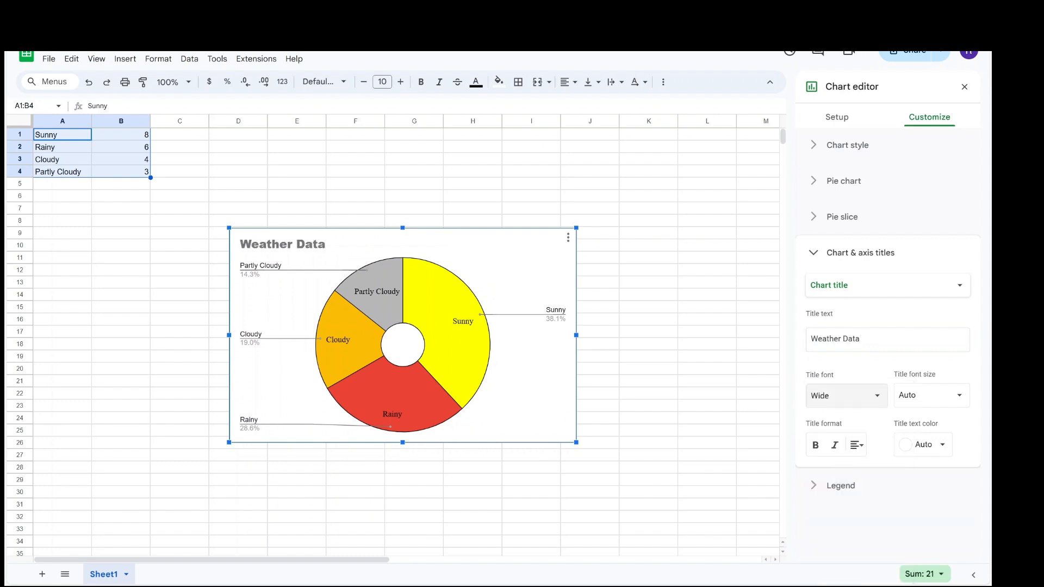
left_click(931, 395)
type("36")
key("Return")
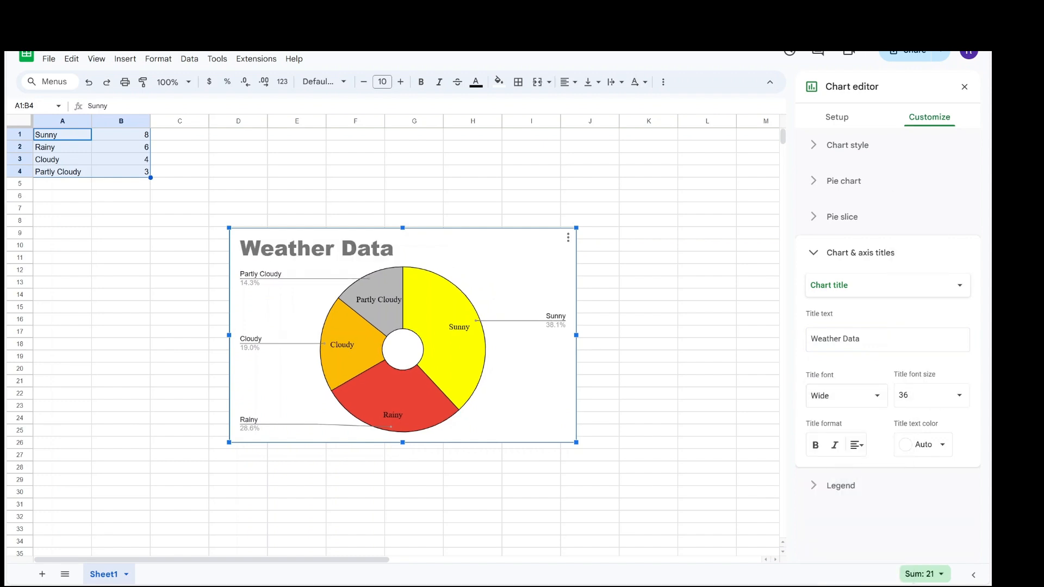
left_click(923, 444)
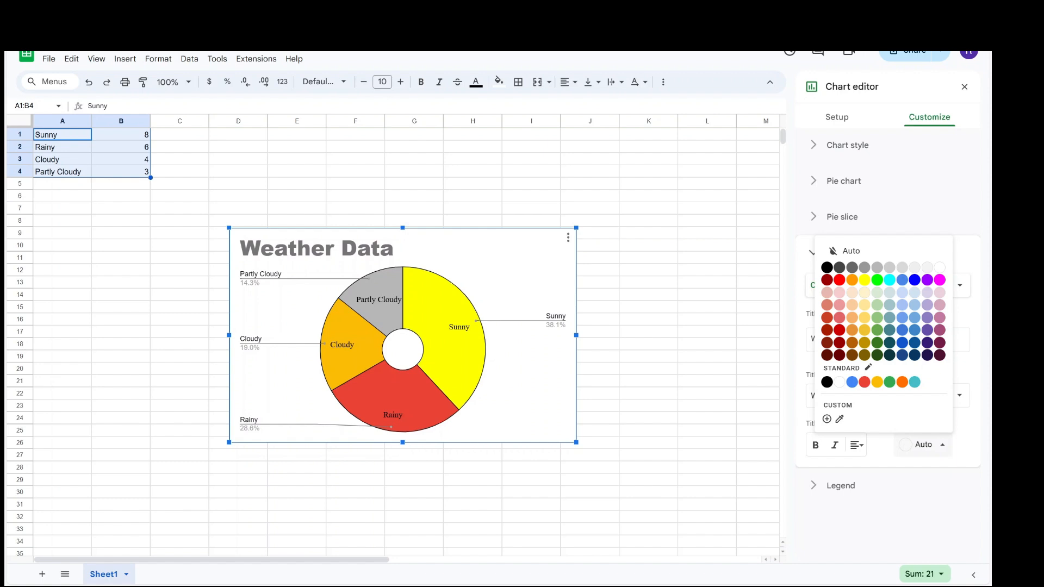
left_click(890, 279)
- Set the legend position to Bottom and move the chart below the weather table, starting at column A near row 11
left_click(841, 486)
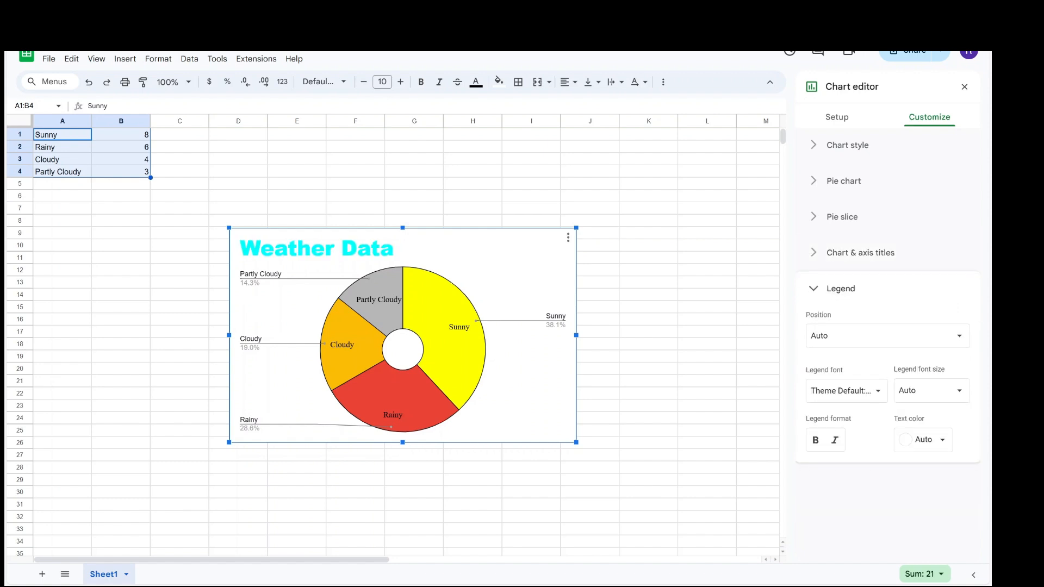
left_click(960, 336)
left_click(842, 240)
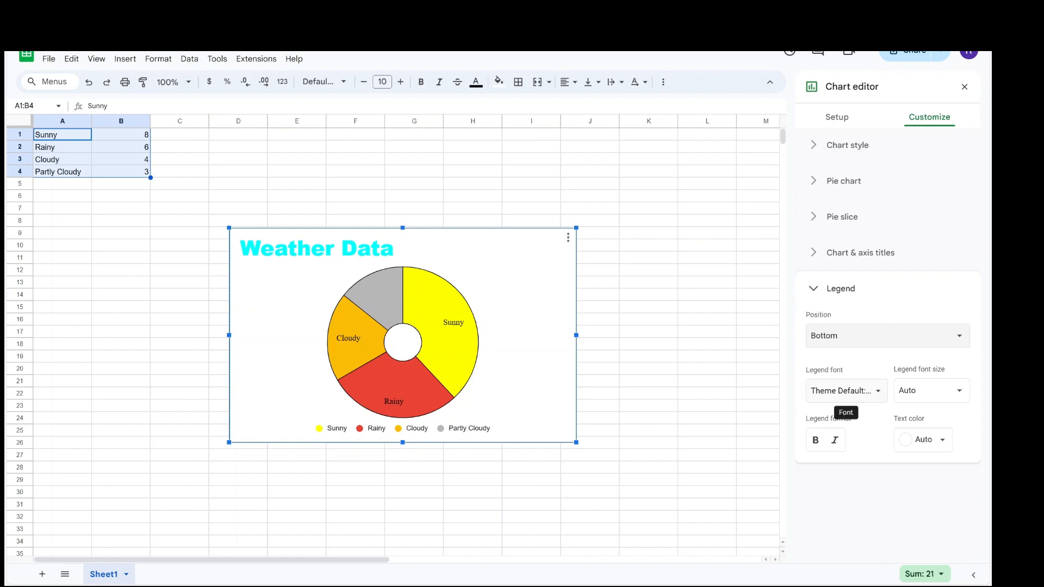
left_click(848, 145)
left_click_drag(462, 275, 268, 295)
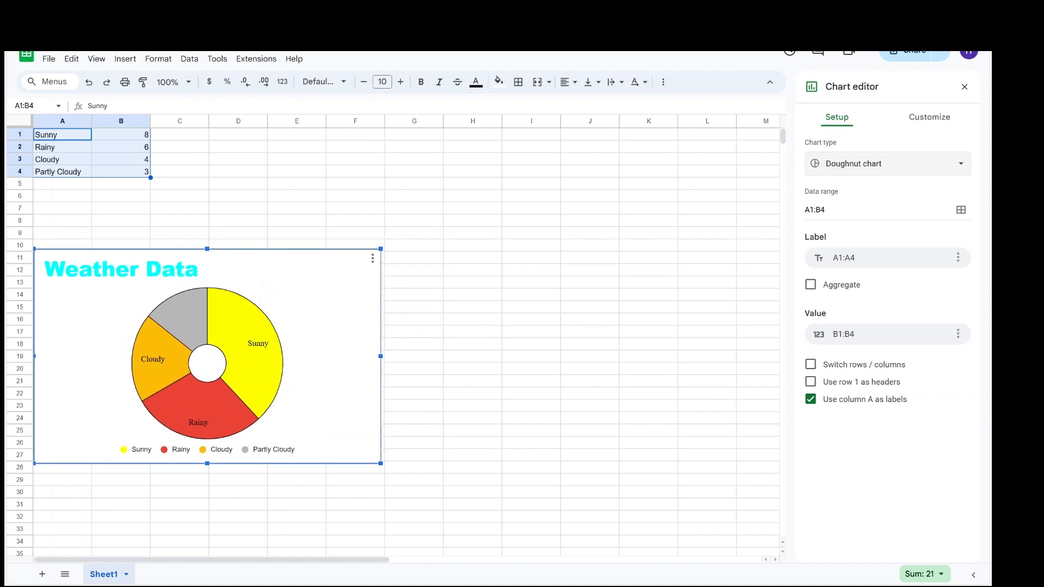
- Start a second table at H3 with Cheese 12 in row 3 and Pepperoni 10 in row 4
left_click(475, 159)
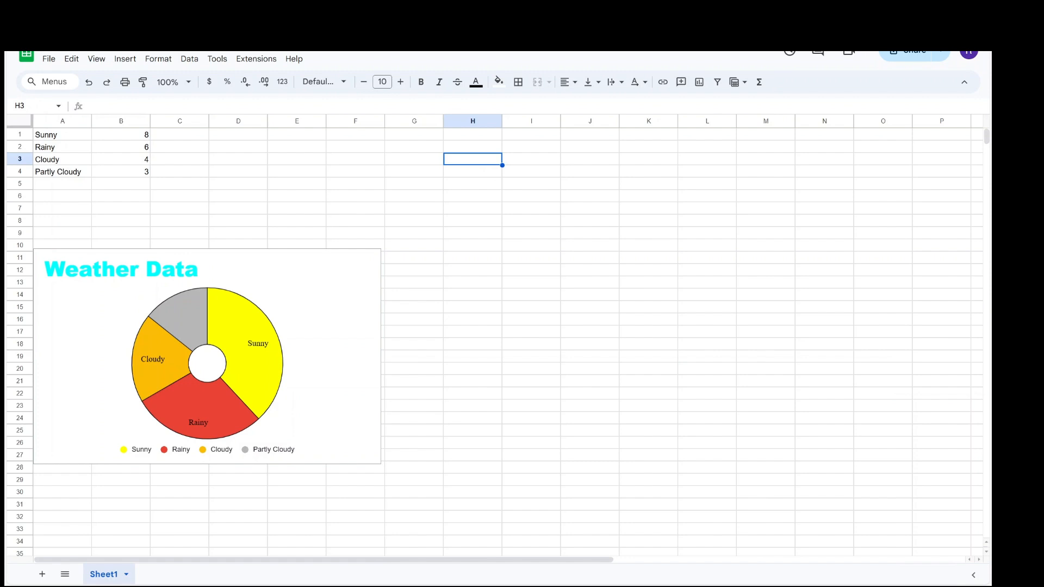
type("Cheese")
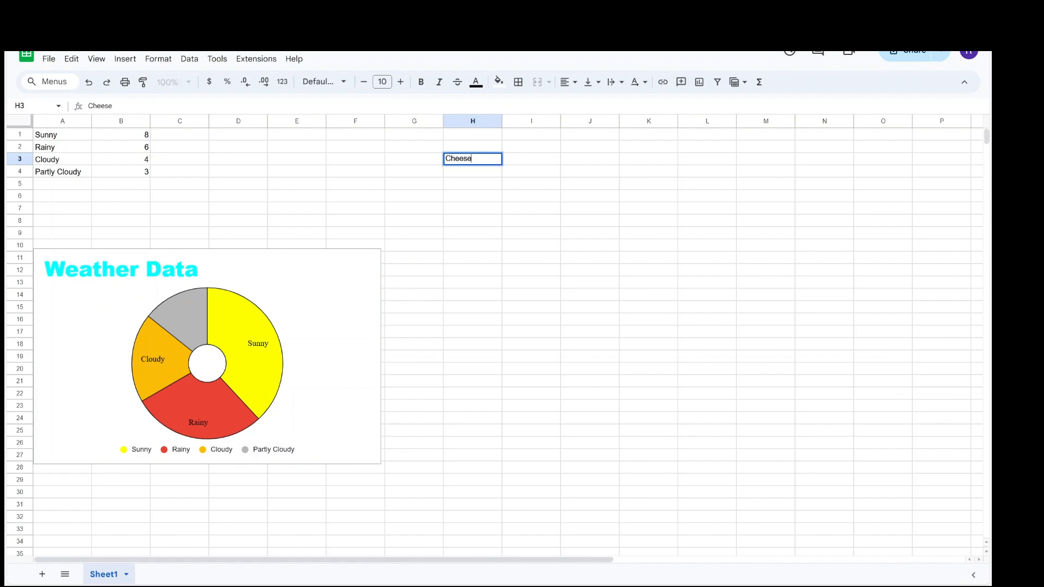
key("Tab")
type("12")
key("Return")
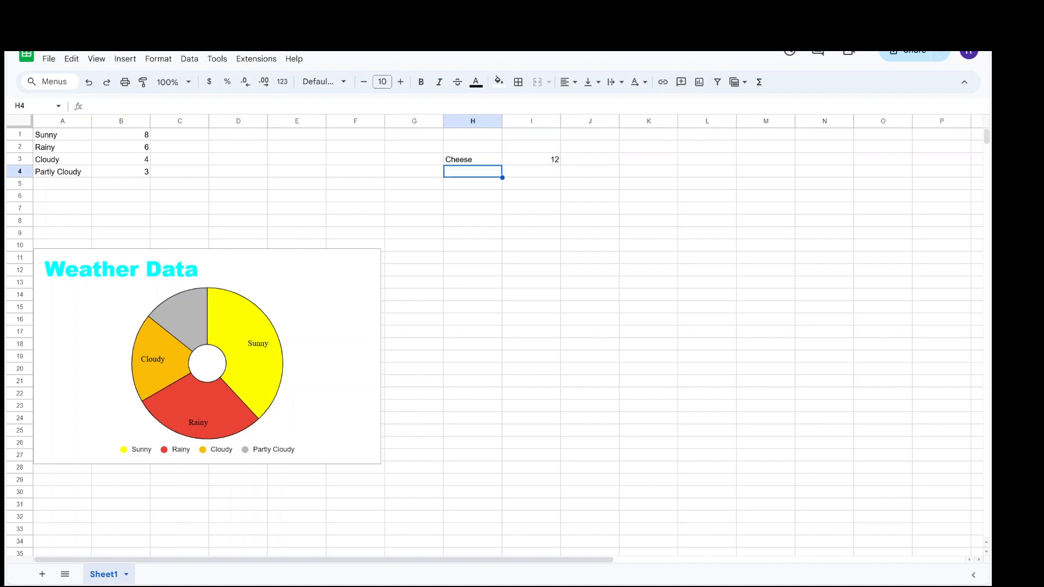
type("Pepperoni")
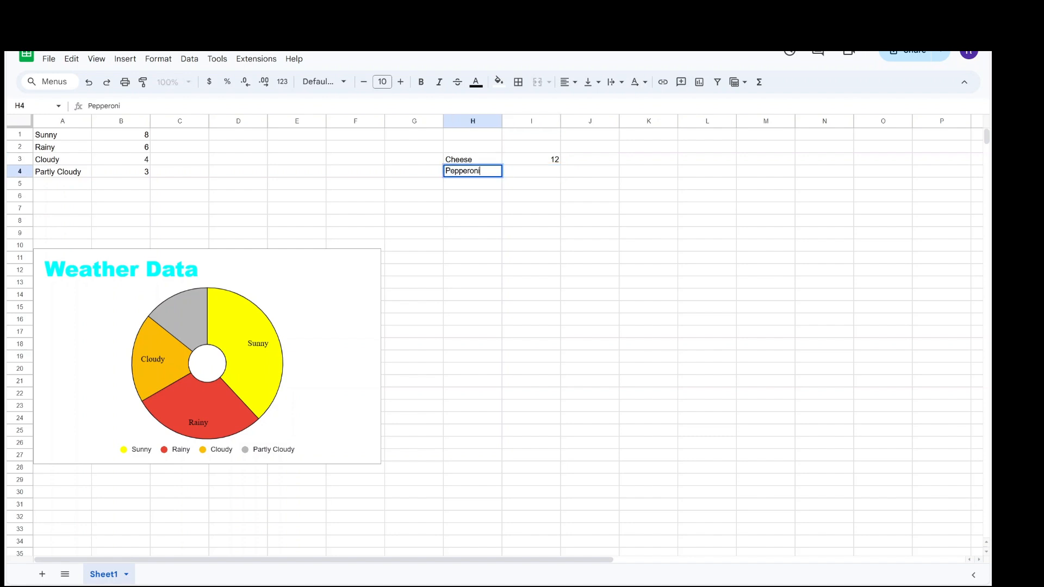
key("Tab")
type("10")
key("Return")
- Add Sausage 5 and Other 15 to the second table in rows 5 and 6
type("Sausage")
key("Tab")
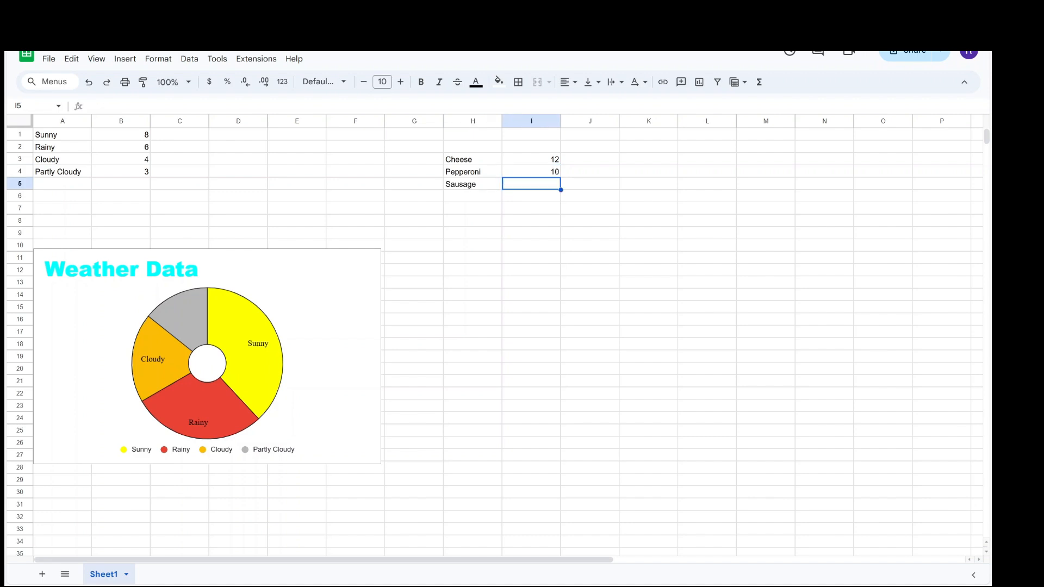
type("5")
key("Return")
type("Other")
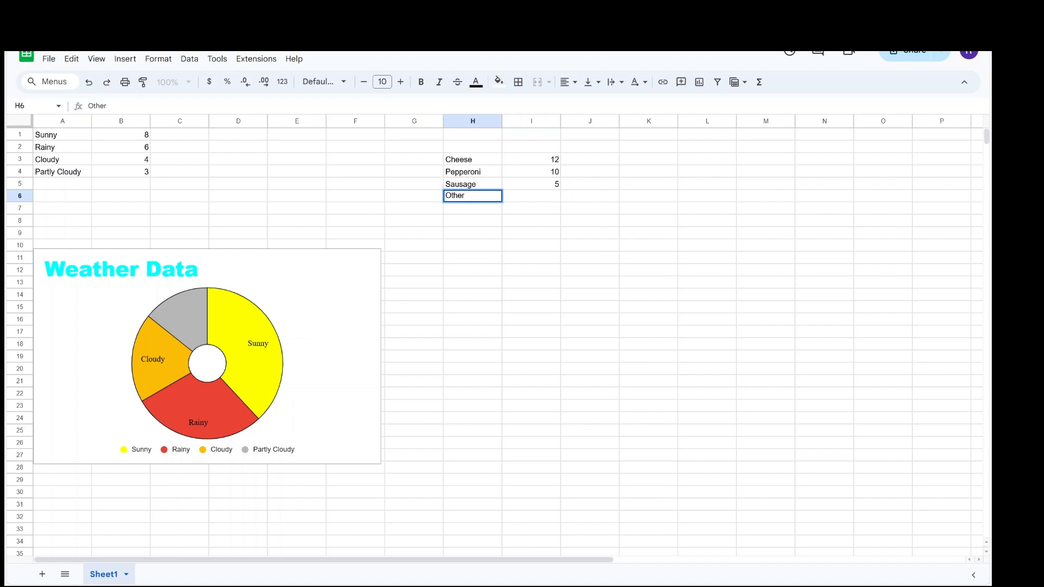
key("Tab")
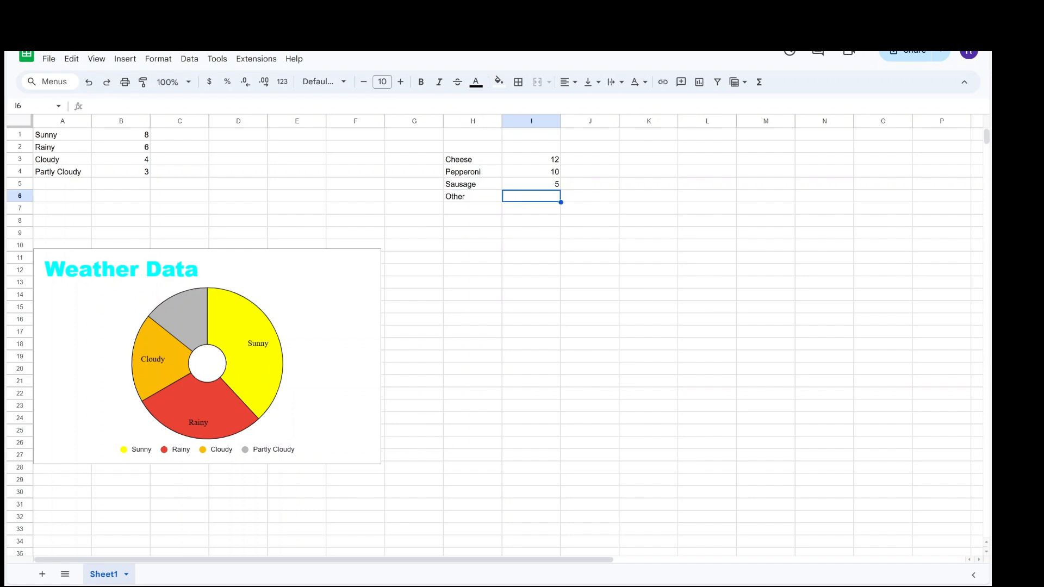
type("15")
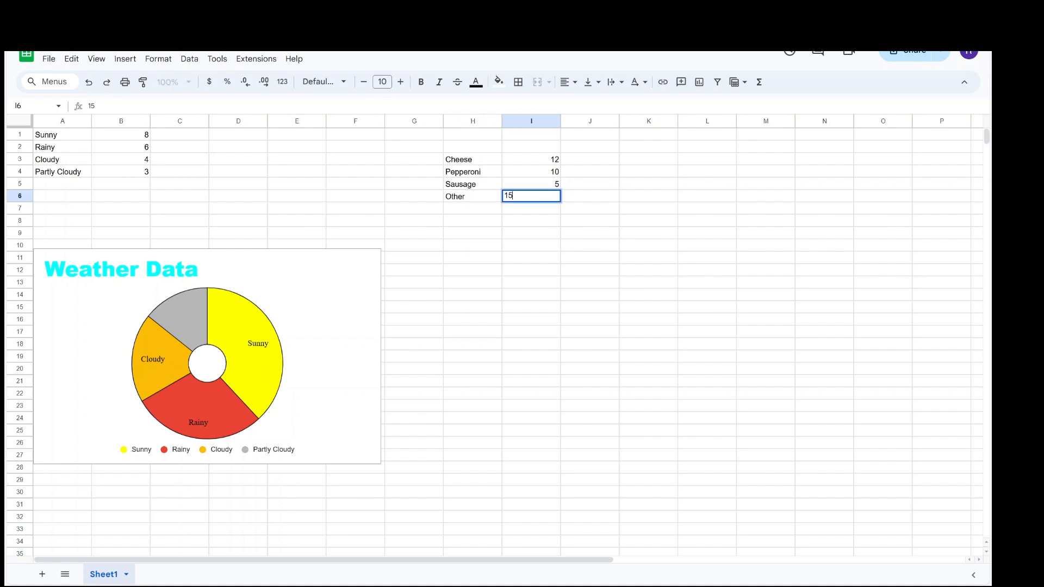
key("Return")
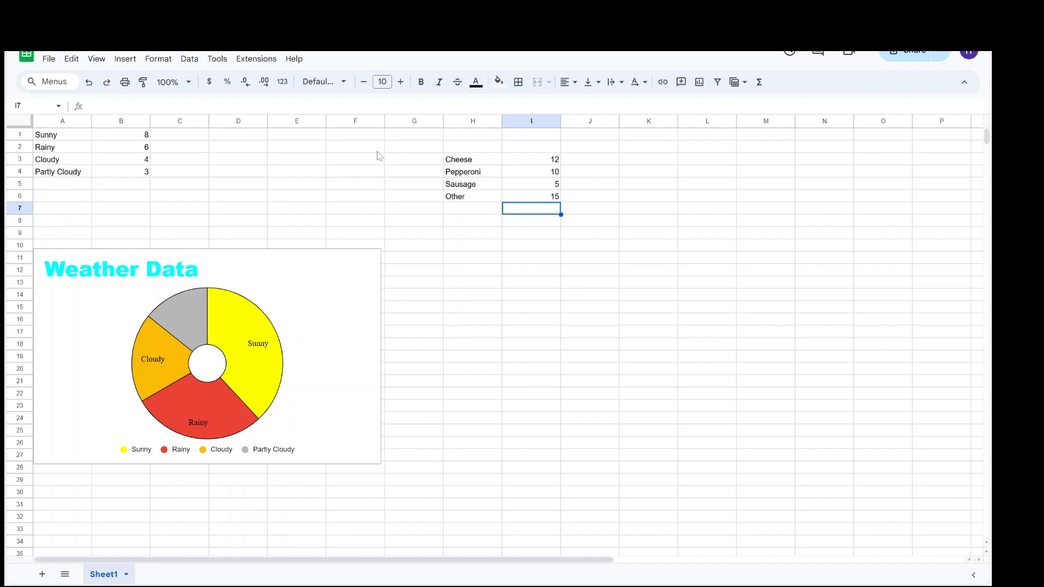
- Insert a chart from the pizza topping data in H3:I6 and change its type to a column chart
left_click_drag(460, 159, 524, 198)
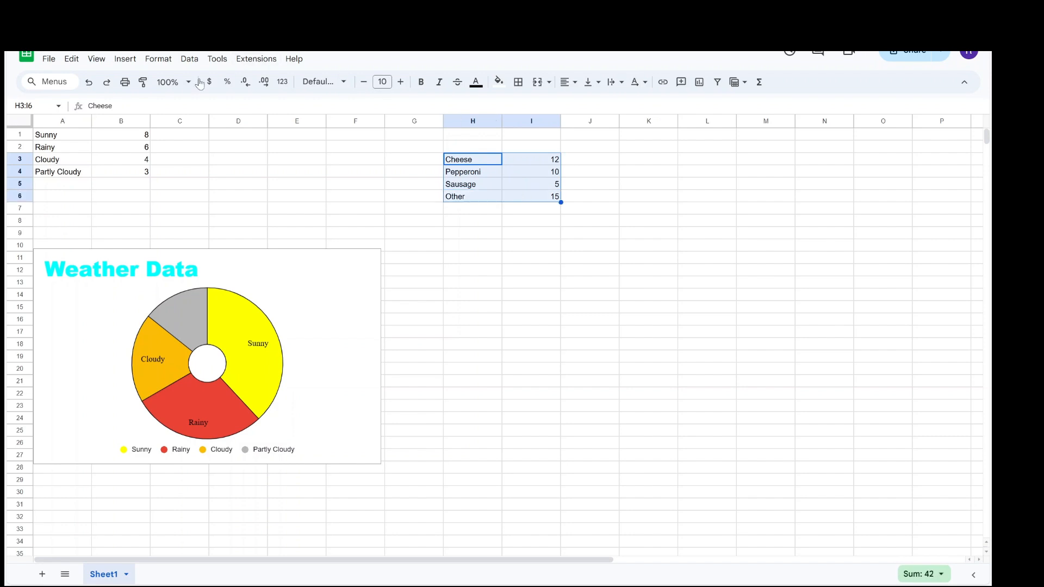
left_click(124, 60)
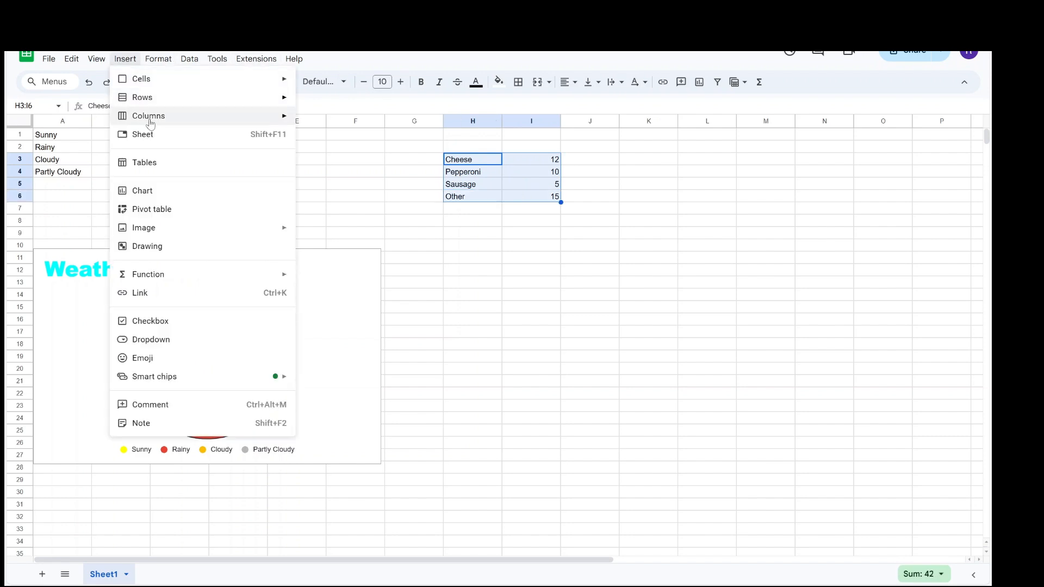
left_click(178, 197)
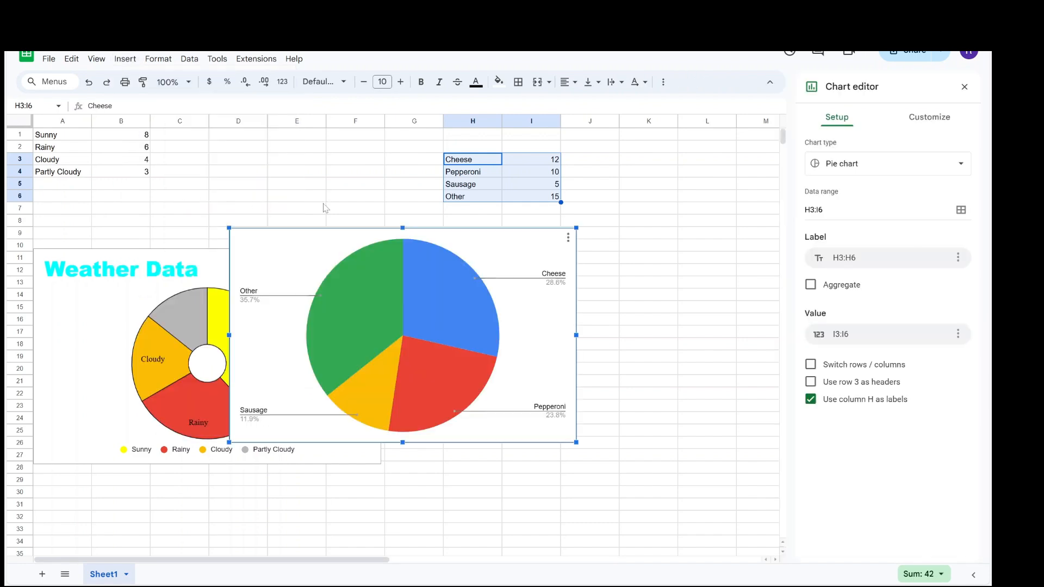
left_click(833, 167)
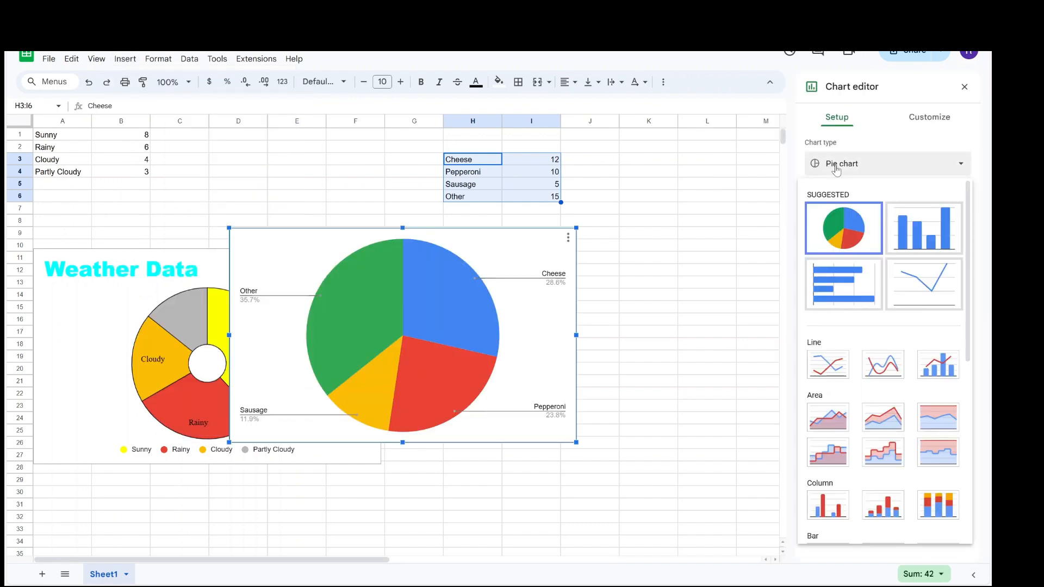
left_click(916, 229)
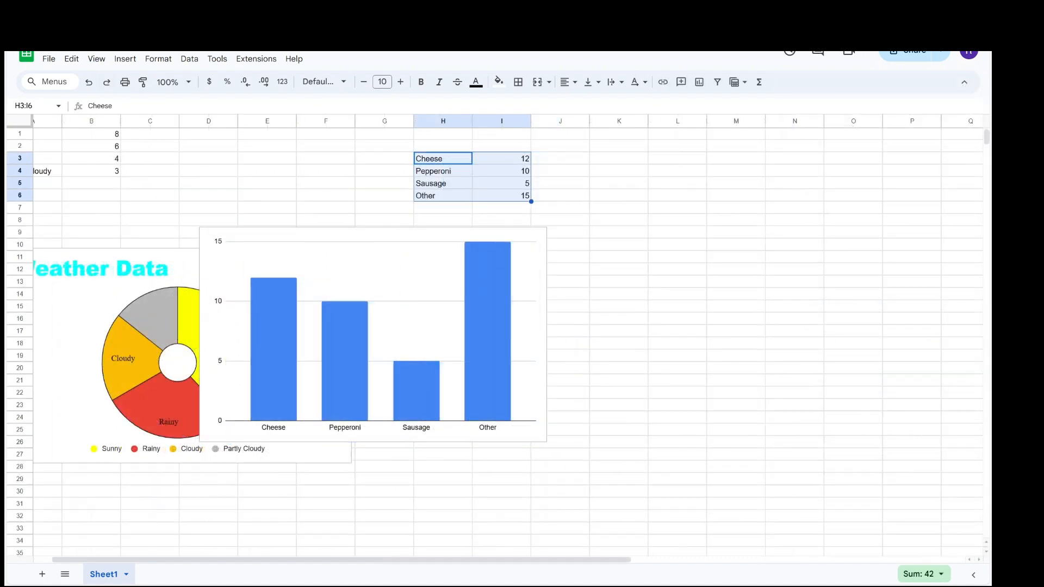
- Move the column chart beneath the topping table, clear of the weather chart, and reopen its chart editor
left_click(373, 334)
left_click_drag(531, 296, 727, 299)
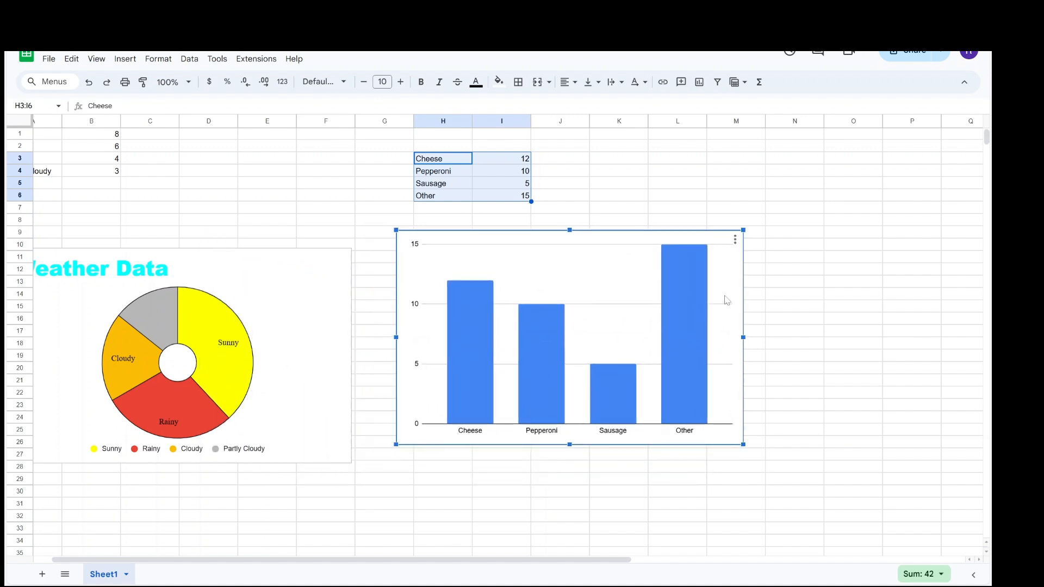
right_click(724, 293)
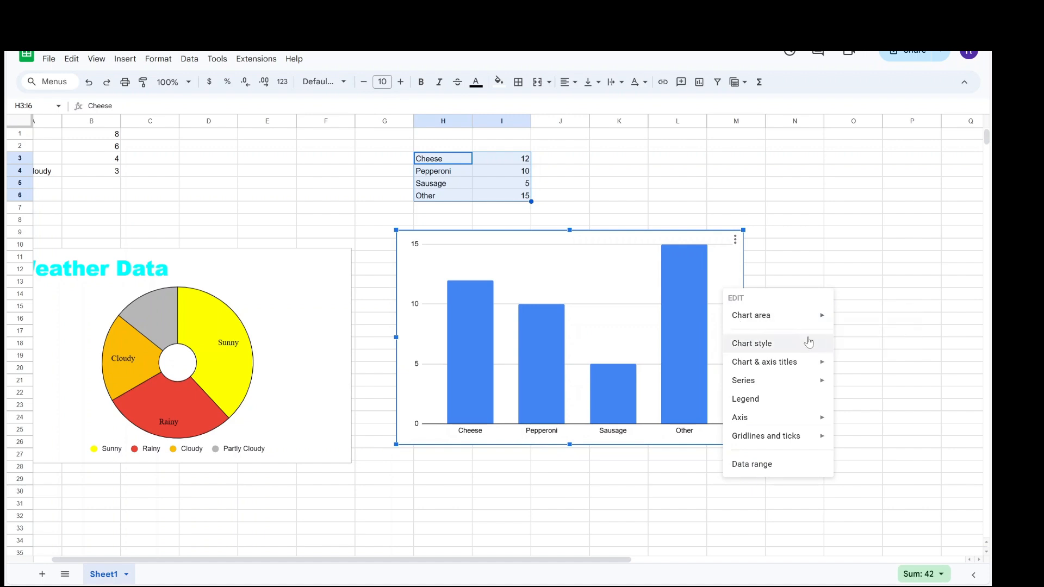
mouse_move(819, 316)
left_click(850, 320)
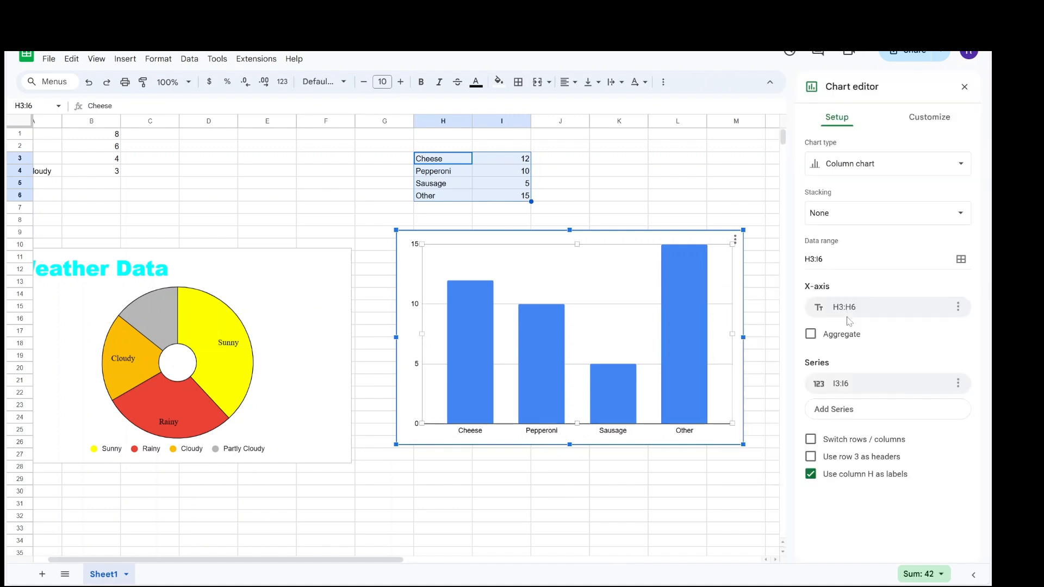
- Set the column chart's legend position to Bottom
left_click(918, 123)
left_click(849, 145)
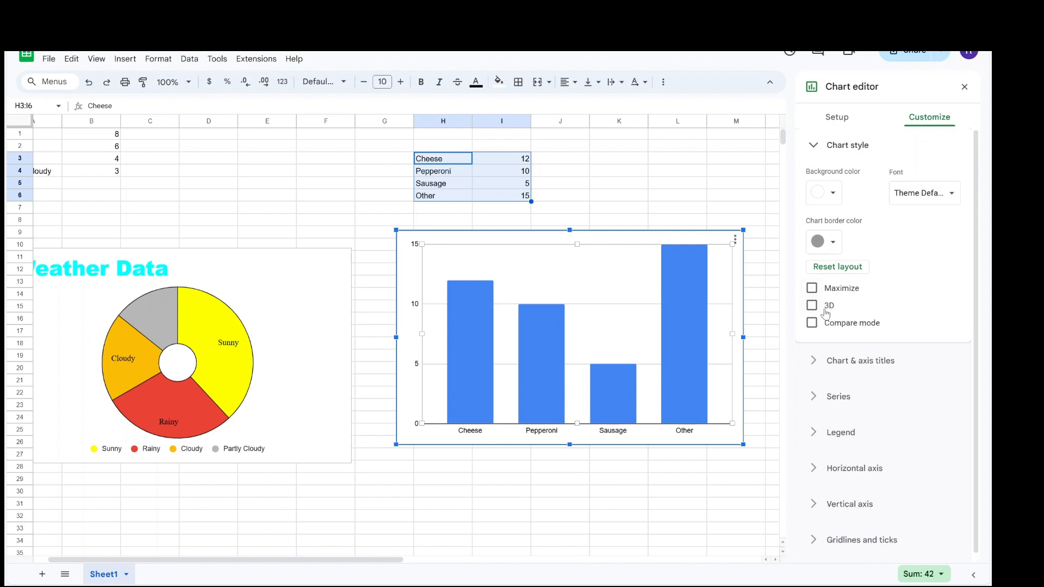
left_click(814, 432)
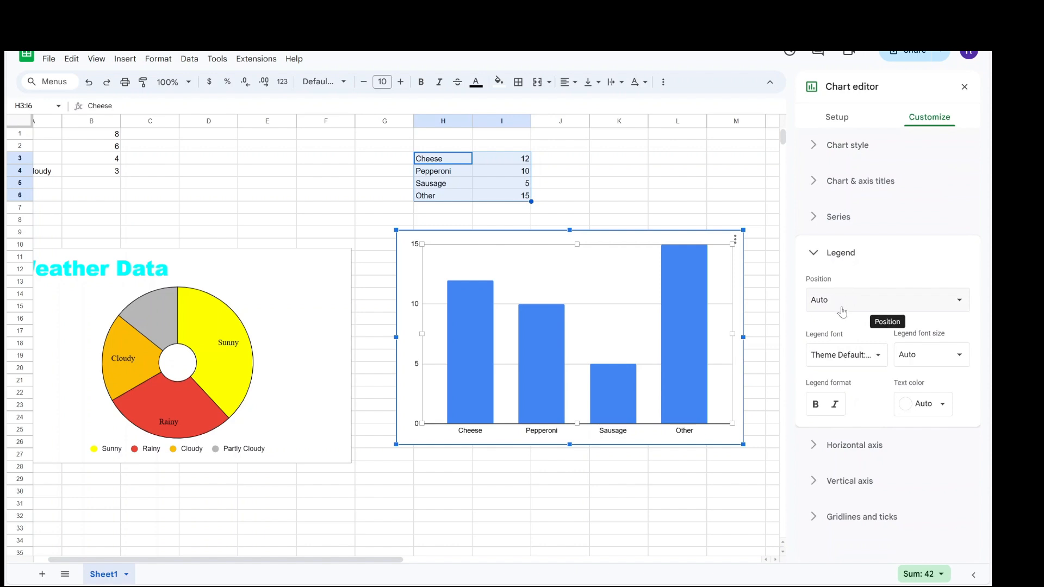
left_click(844, 300)
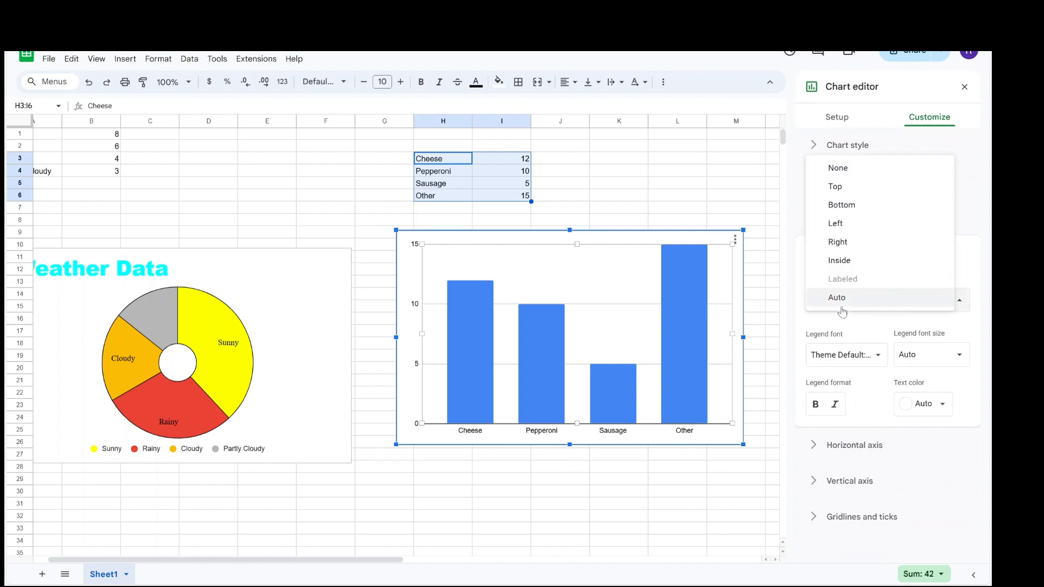
left_click(863, 207)
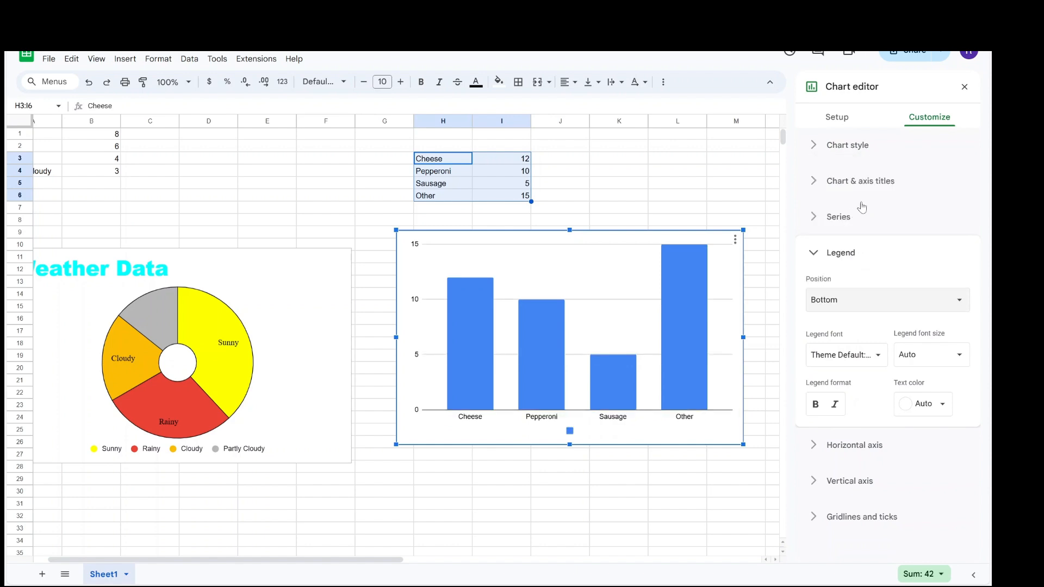
- Reverse the order of the column chart's horizontal axis and close the chart editor
left_click(841, 445)
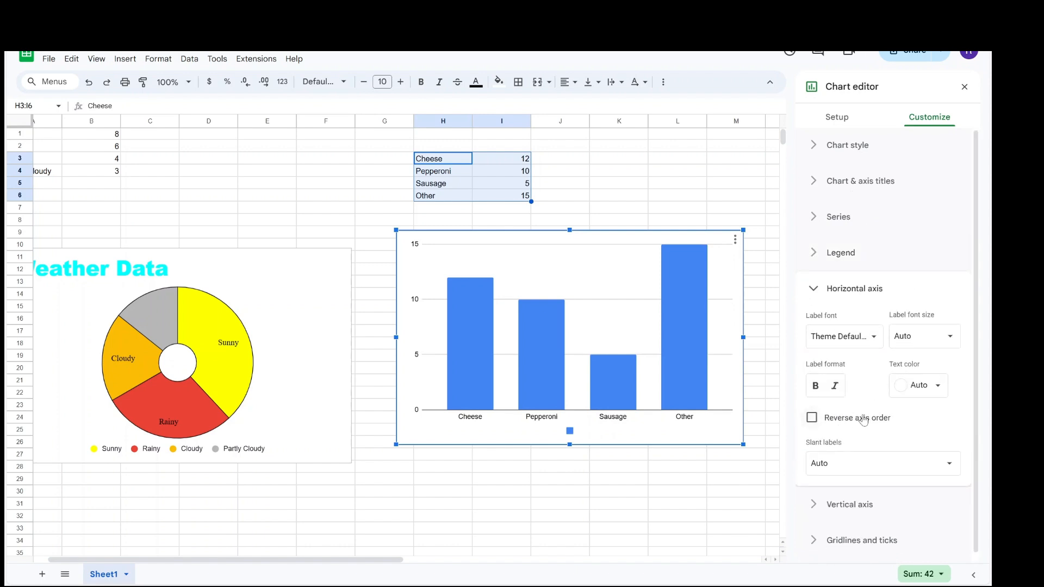
left_click(865, 418)
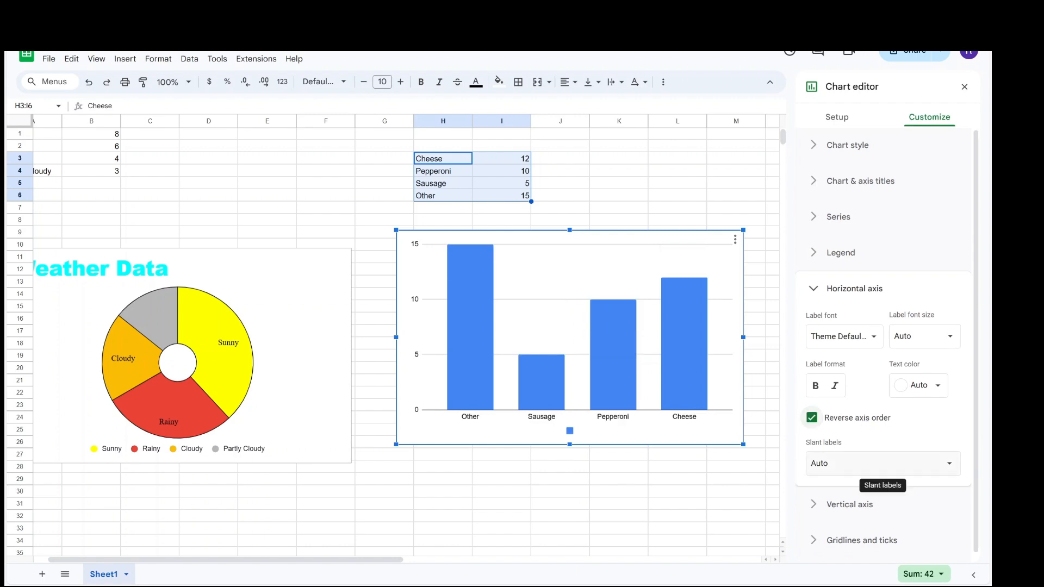
left_click(825, 541)
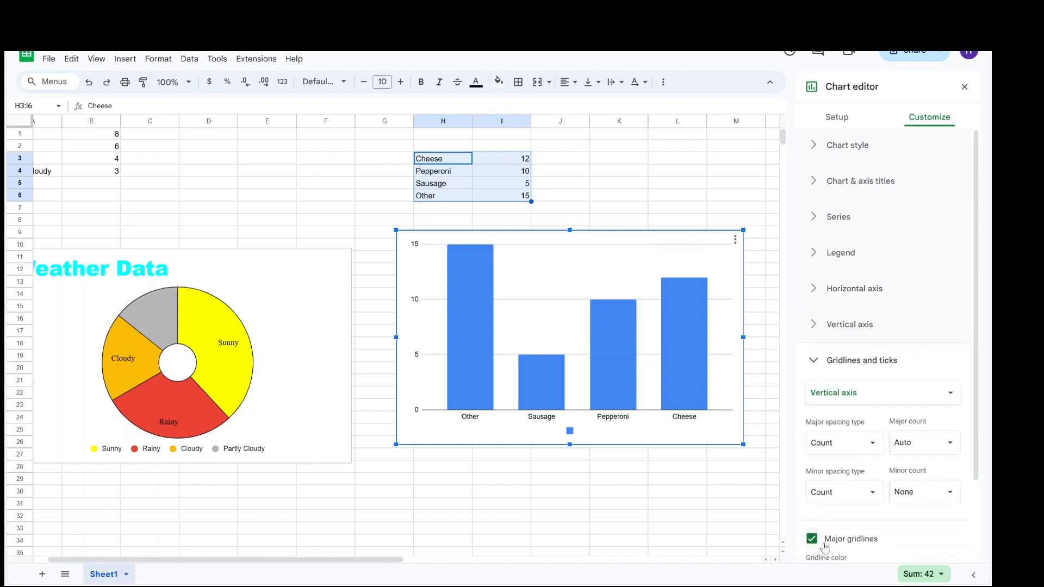
left_click(837, 117)
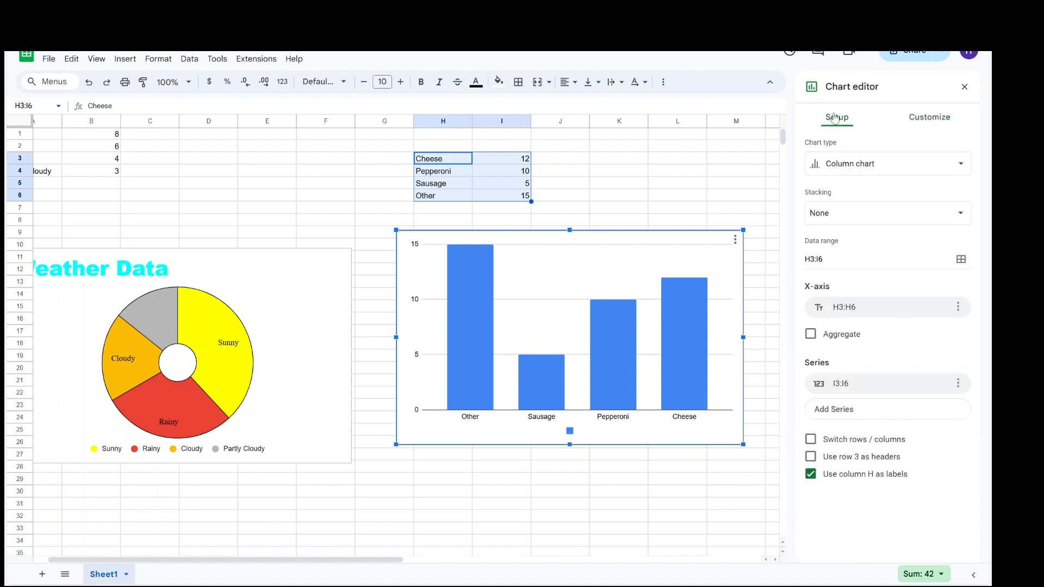
left_click(625, 170)
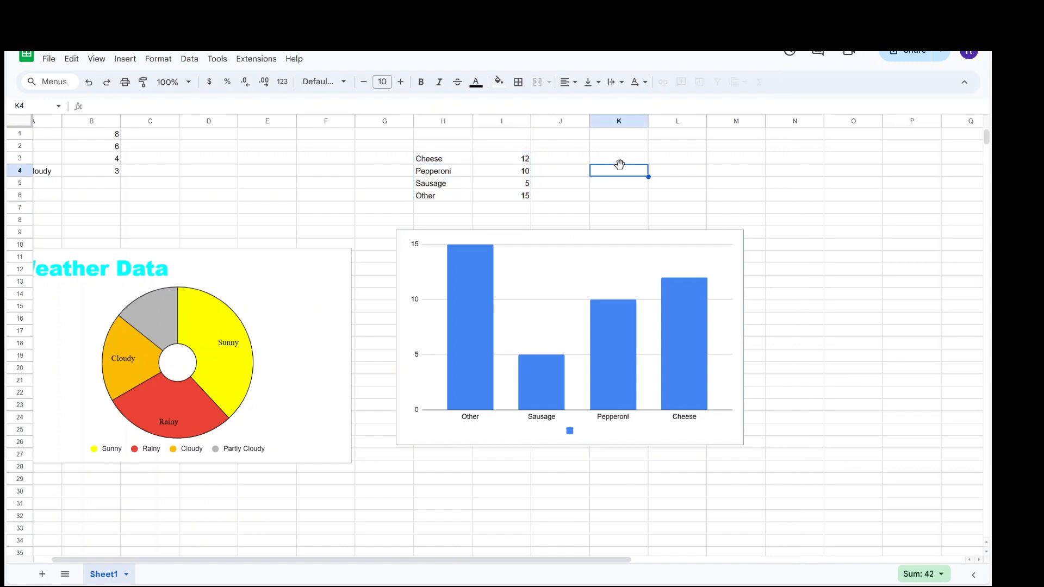